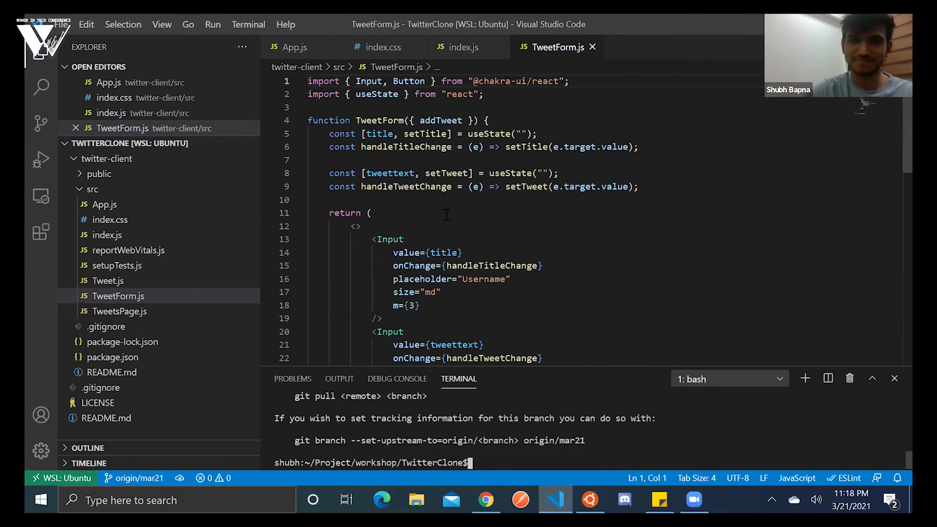
# Switch to Chrome, search for "firebase console" in the Node.js download tab, and open the Firebase console.
pyautogui.hotkey('alt', 'Tab')
pyautogui.hotkey('alt', 'Tab')
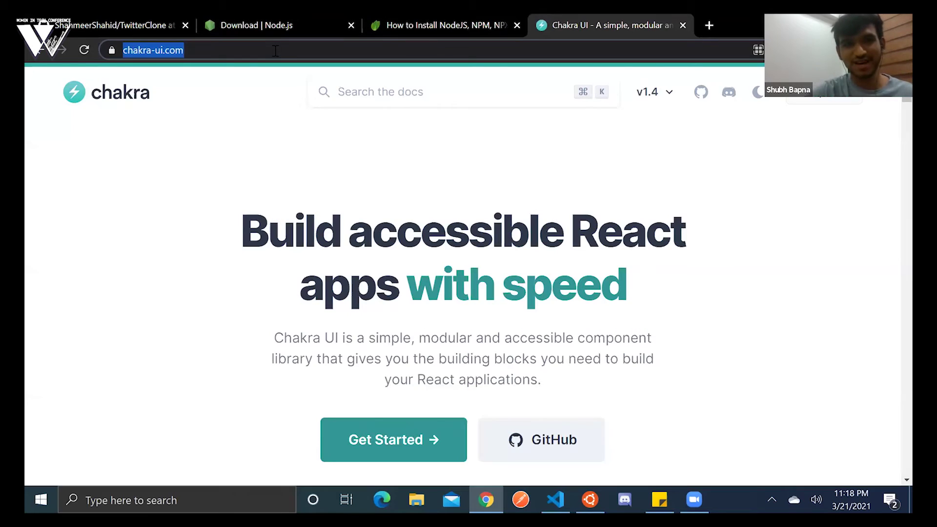
pyautogui.click(162, 181)
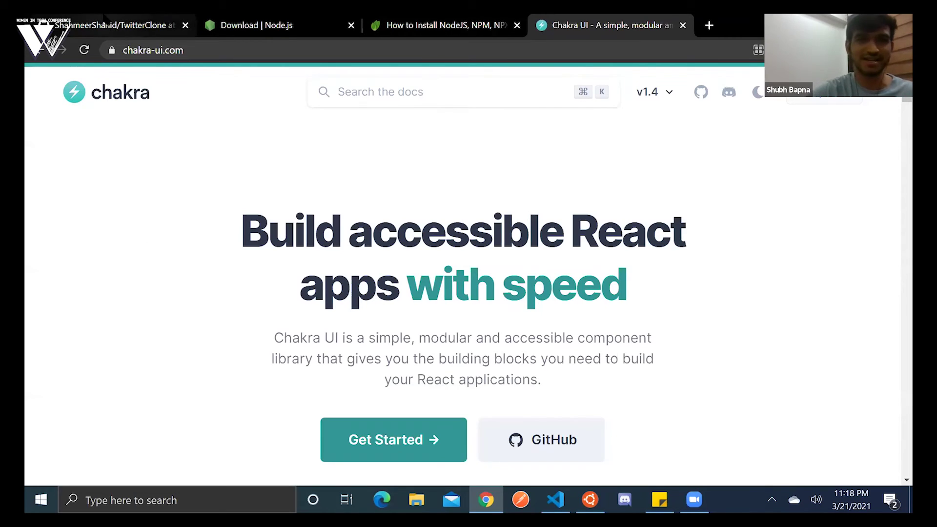
pyautogui.click(105, 23)
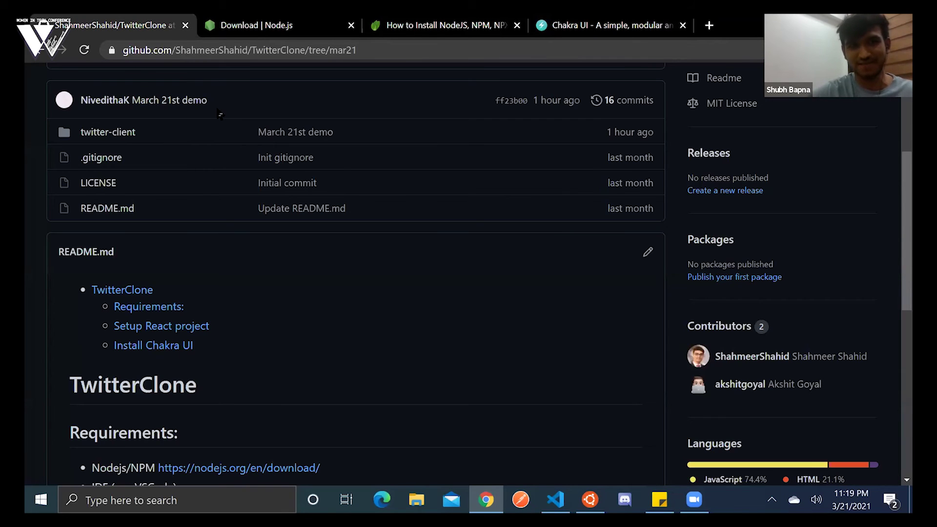
pyautogui.click(338, 34)
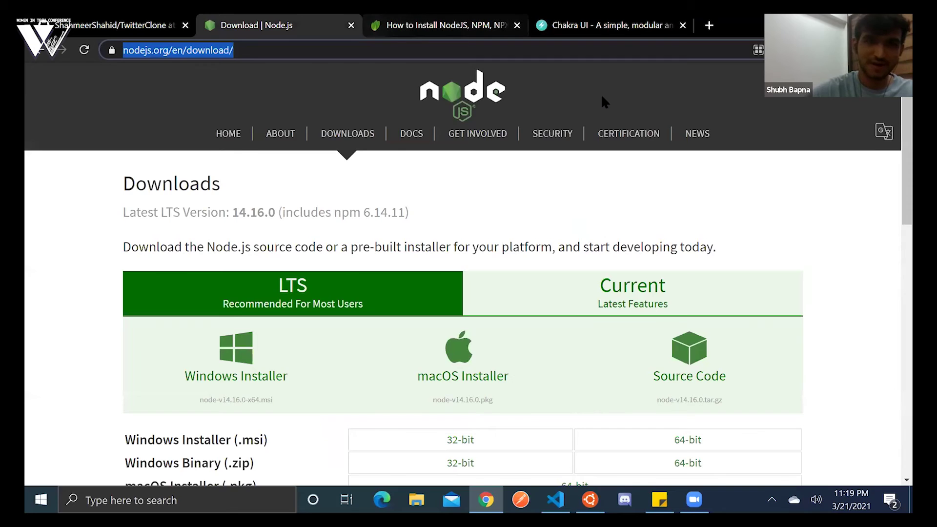
pyautogui.click(439, 25)
pyautogui.click(278, 35)
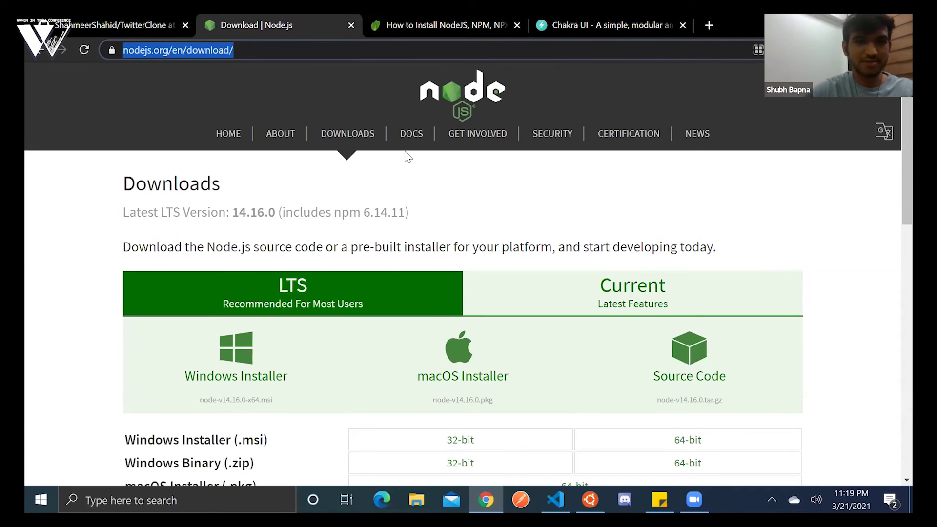
pyautogui.write('firebase con')
pyautogui.press('Return')
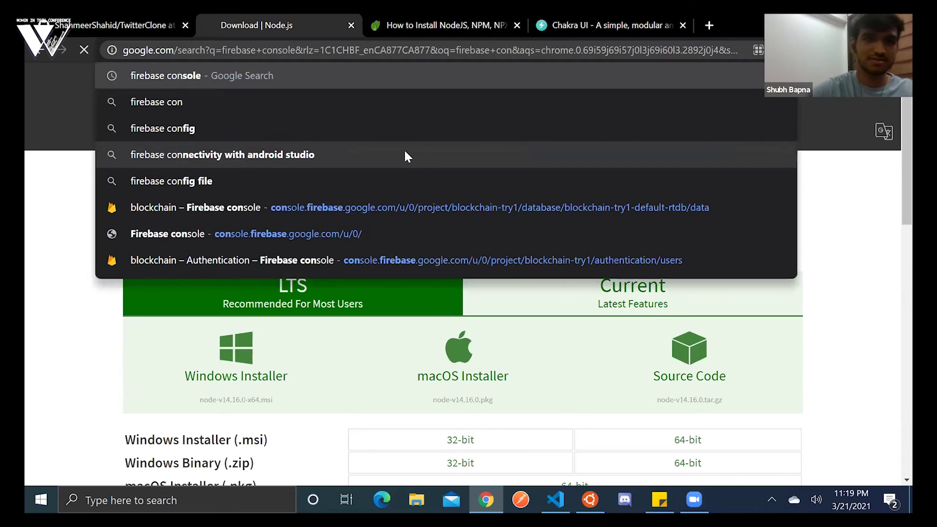
pyautogui.click(252, 211)
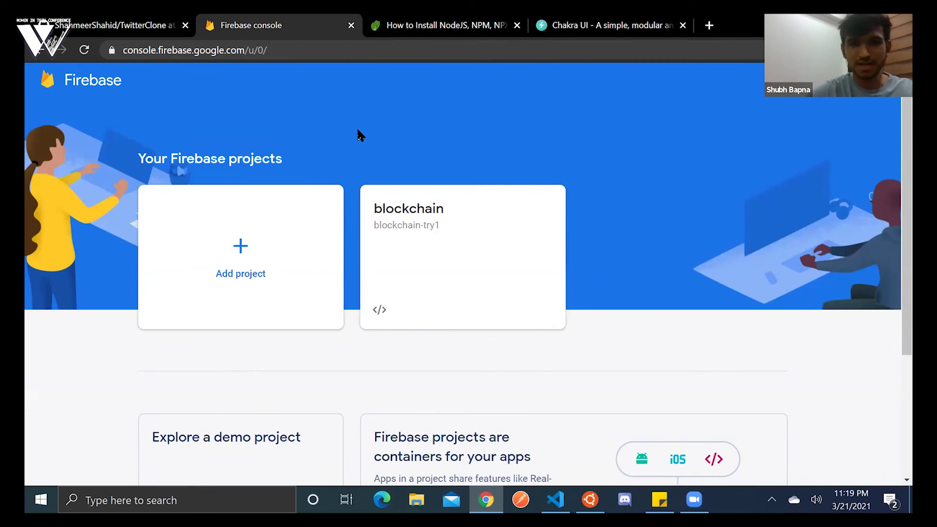
# Start a new Firebase project named tweeter-clone and continue to the Google Analytics setup.
pyautogui.scroll(-1, 649, 247)
pyautogui.scroll(1, 649, 247)
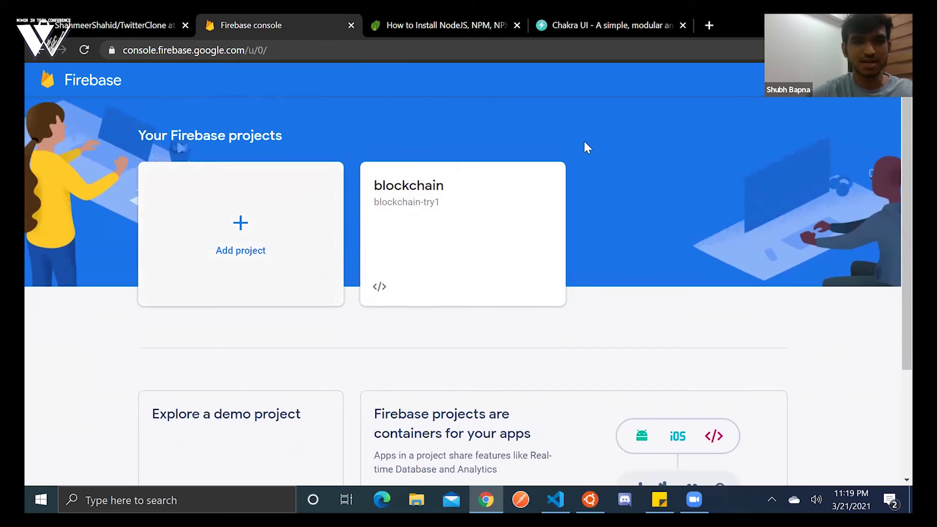
pyautogui.scroll(1, 484, 205)
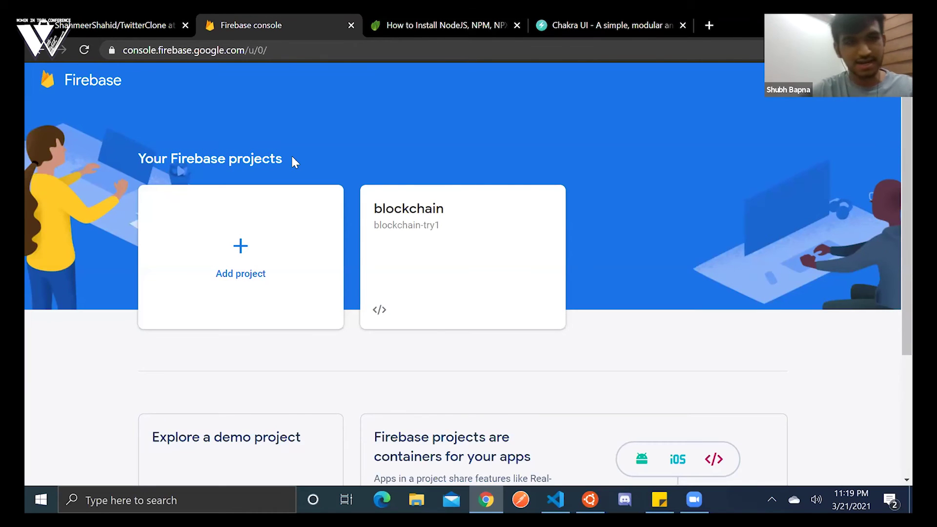
pyautogui.scroll(-1, 293, 159)
pyautogui.scroll(1, 294, 162)
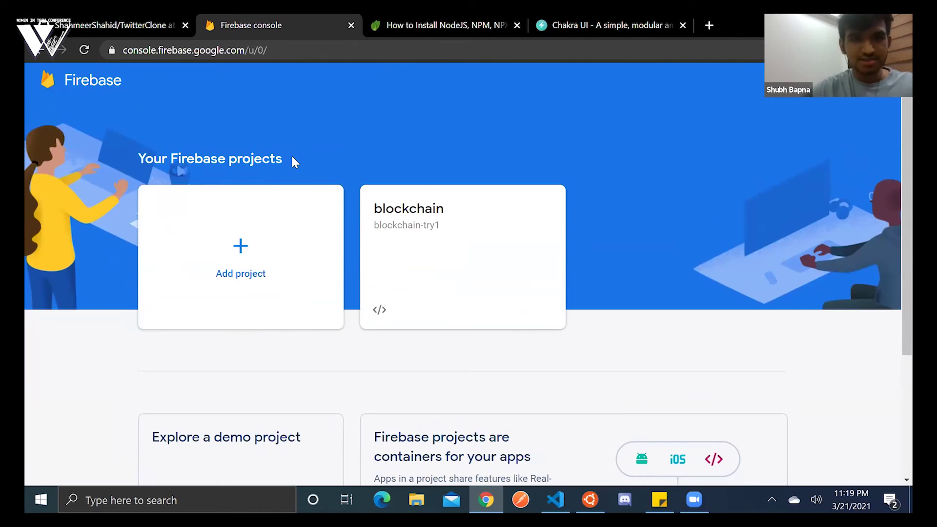
pyautogui.click(255, 258)
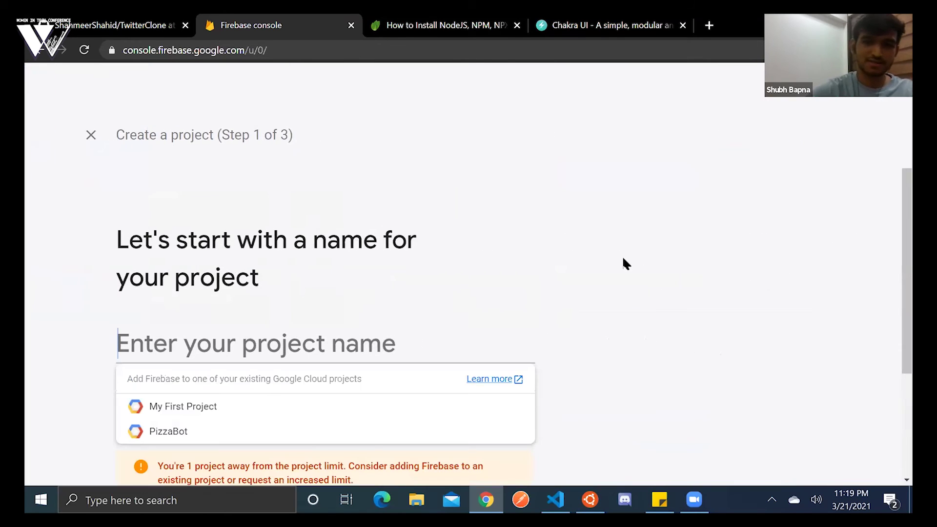
pyautogui.write('twe')
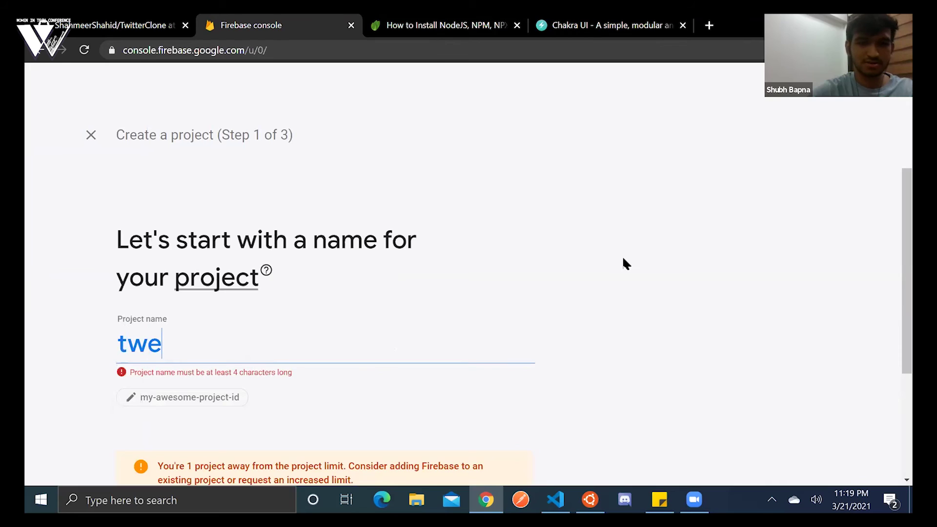
pyautogui.write('eter-clone')
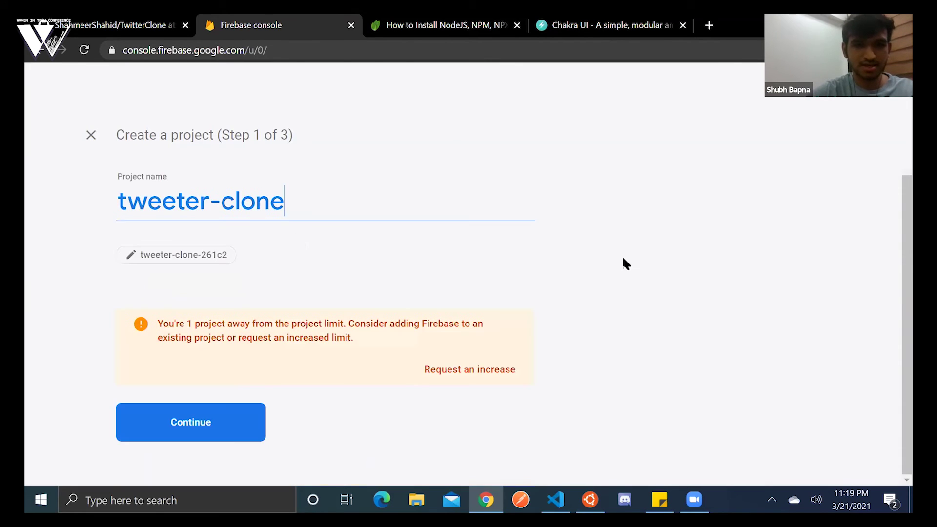
pyautogui.click(220, 432)
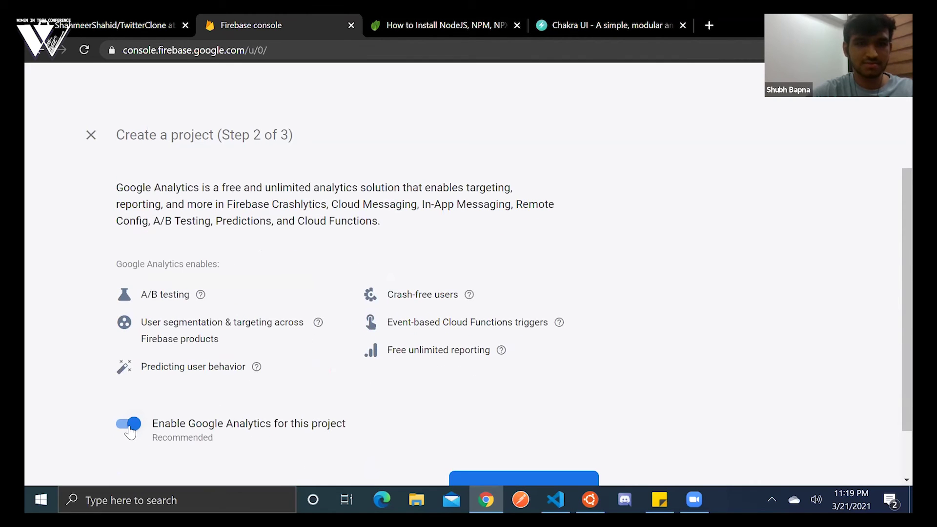
# Disable Google Analytics for the new project and create it.
pyautogui.click(129, 428)
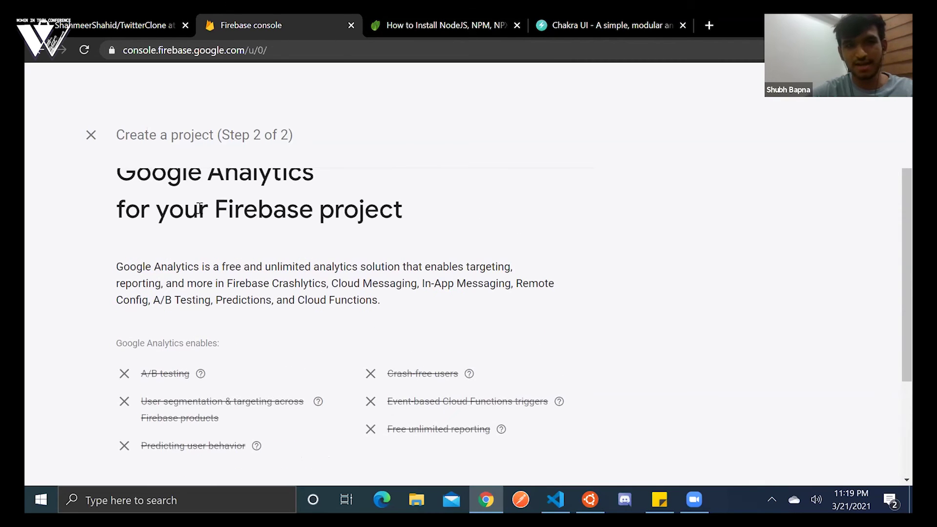
pyautogui.scroll(-3, 260, 347)
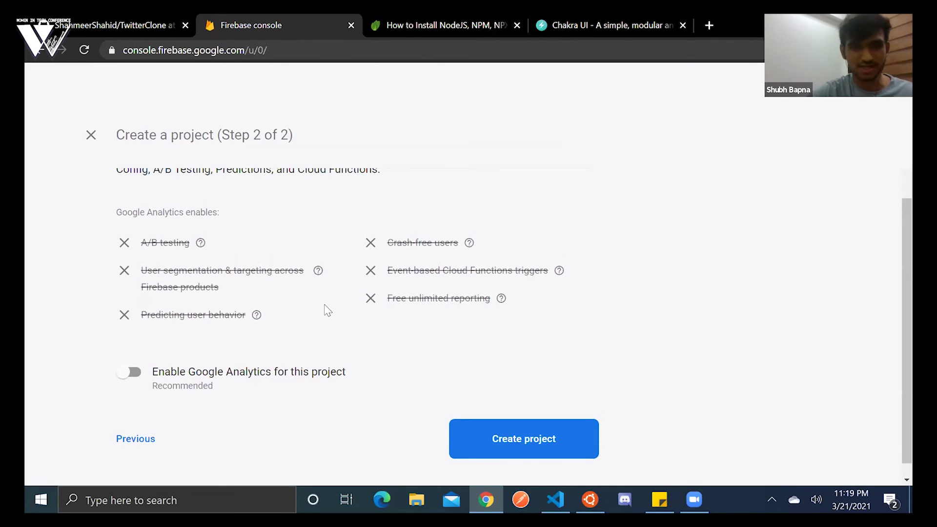
pyautogui.scroll(1, 326, 309)
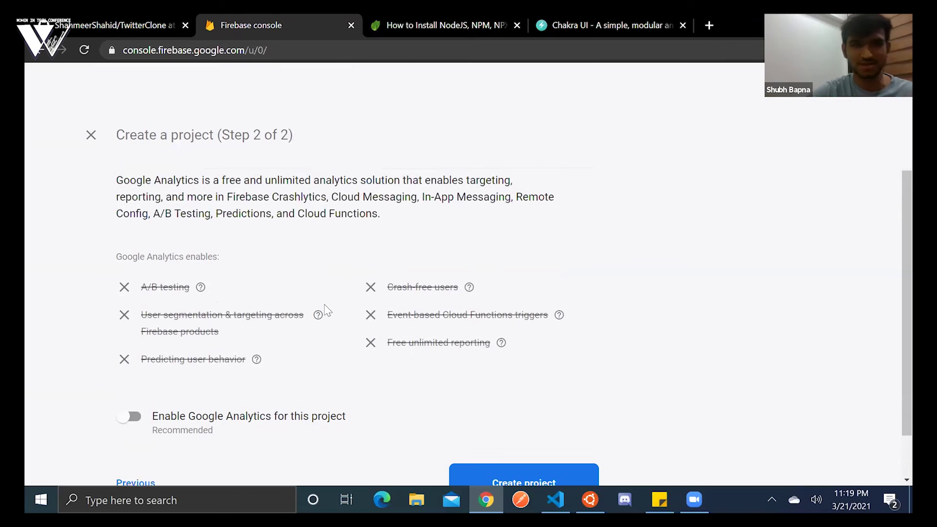
pyautogui.scroll(-1, 326, 309)
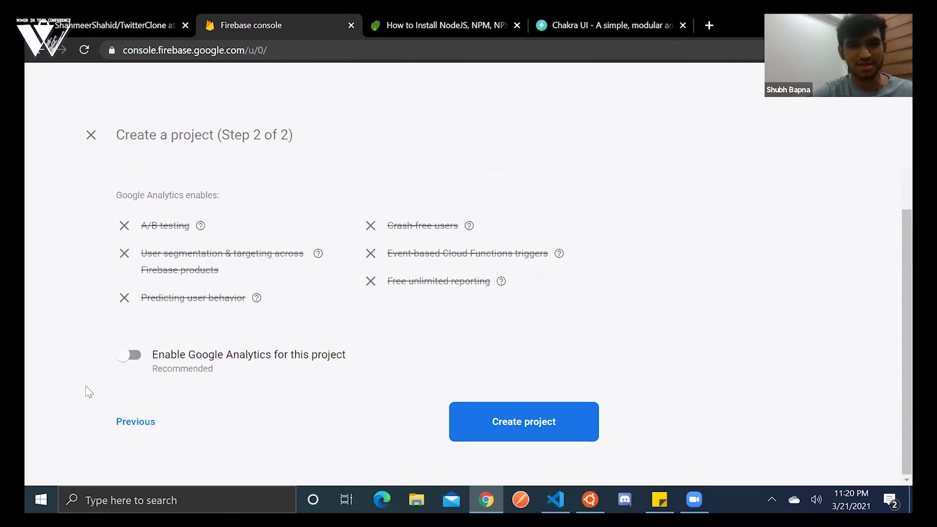
pyautogui.click(549, 421)
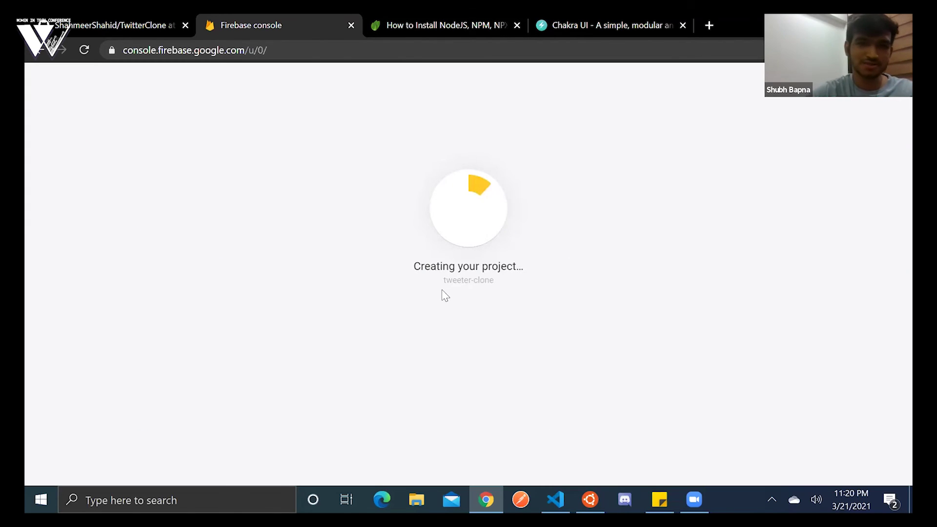
# Switch to Visual Studio Code and enlarge the terminal to fill nearly the whole editor area.
pyautogui.hotkey('alt', 'Tab')
pyautogui.click(364, 258)
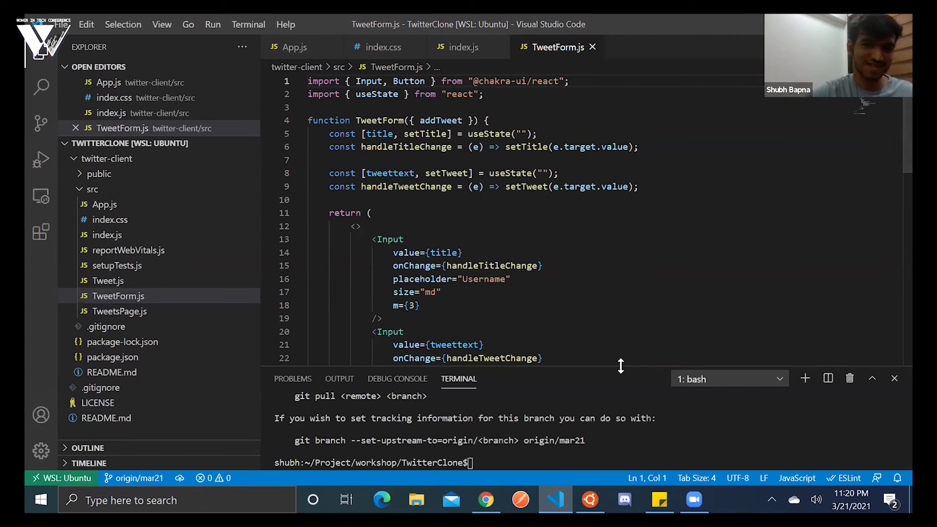
pyautogui.moveTo(620, 367); pyautogui.dragTo(601, 158)
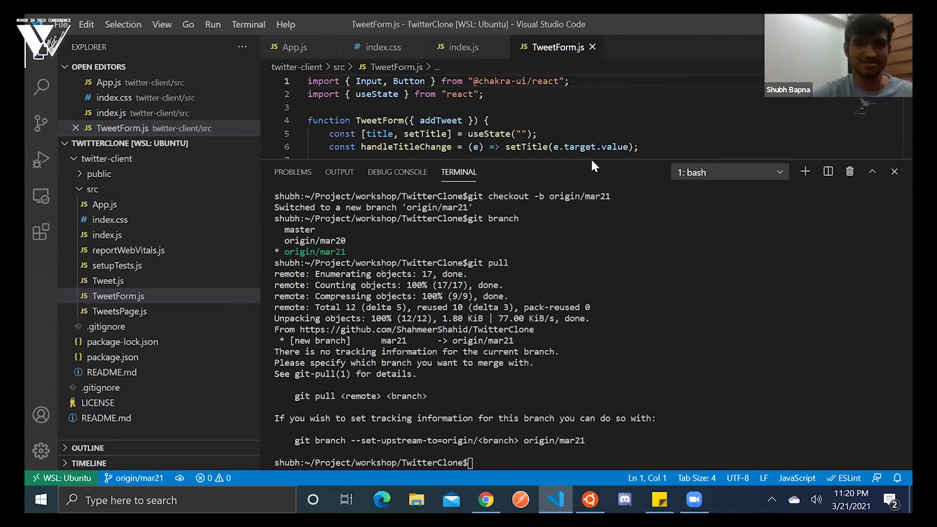
pyautogui.moveTo(591, 149); pyautogui.dragTo(591, 88)
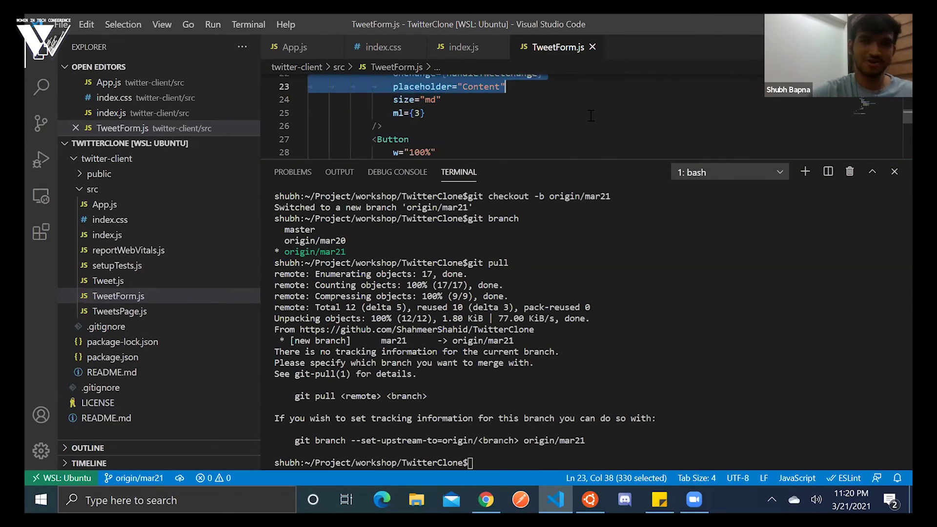
pyautogui.press('Down')
pyautogui.press('Down')
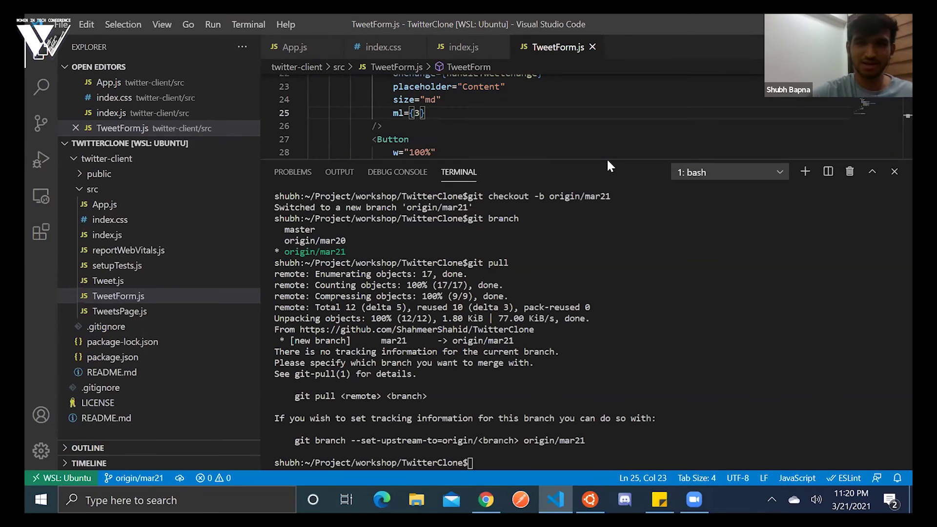
pyautogui.moveTo(608, 158); pyautogui.dragTo(599, 60)
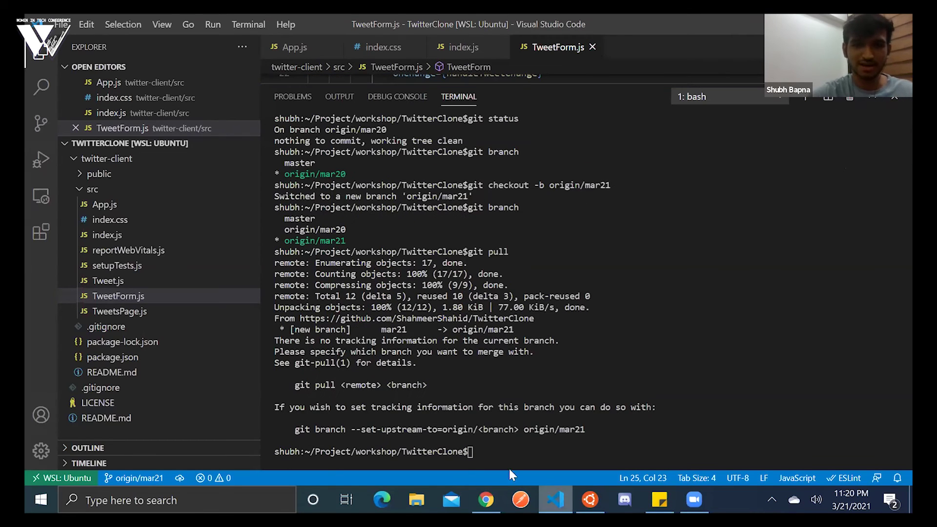
# Change the terminal's working directory to twitter-client and clear its output.
pyautogui.click(499, 454)
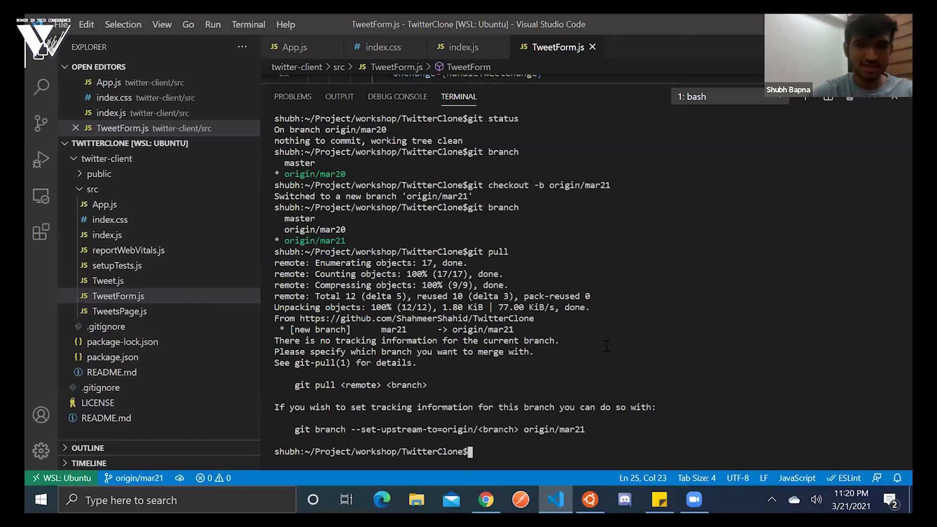
pyautogui.write('cd T')
pyautogui.press('BackSpace')
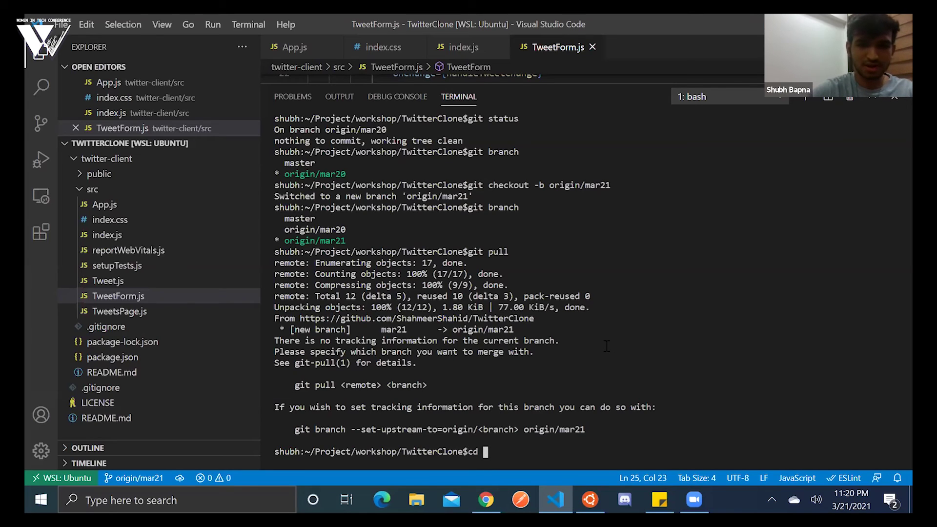
pyautogui.write('twi')
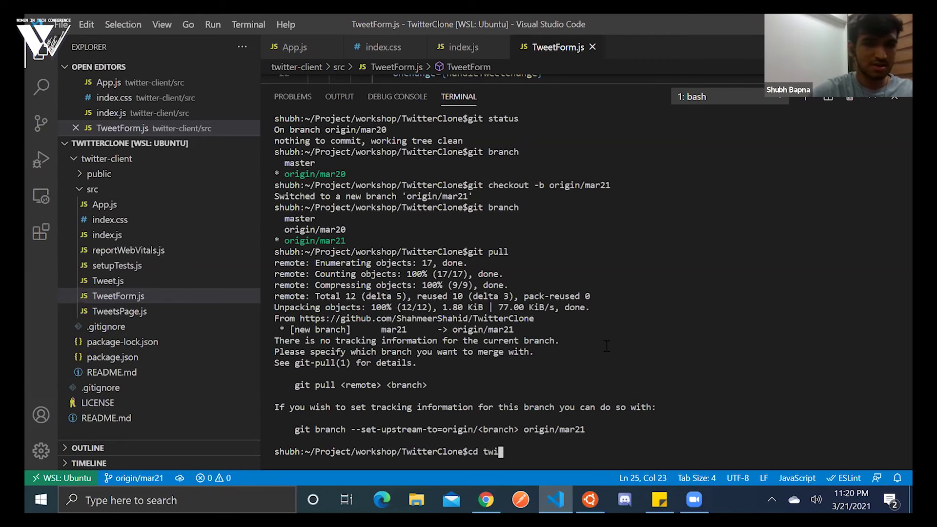
pyautogui.write('tter')
pyautogui.write('-client')
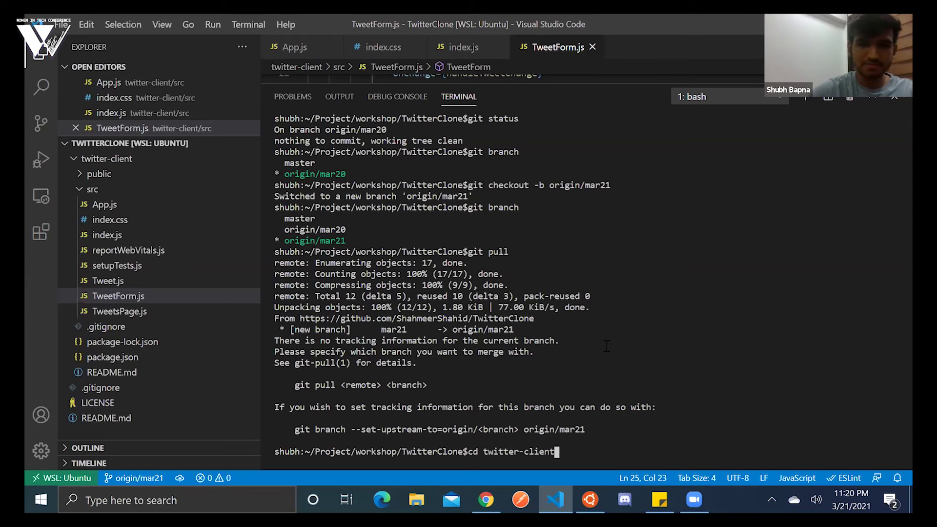
pyautogui.press('Return')
pyautogui.write('clear')
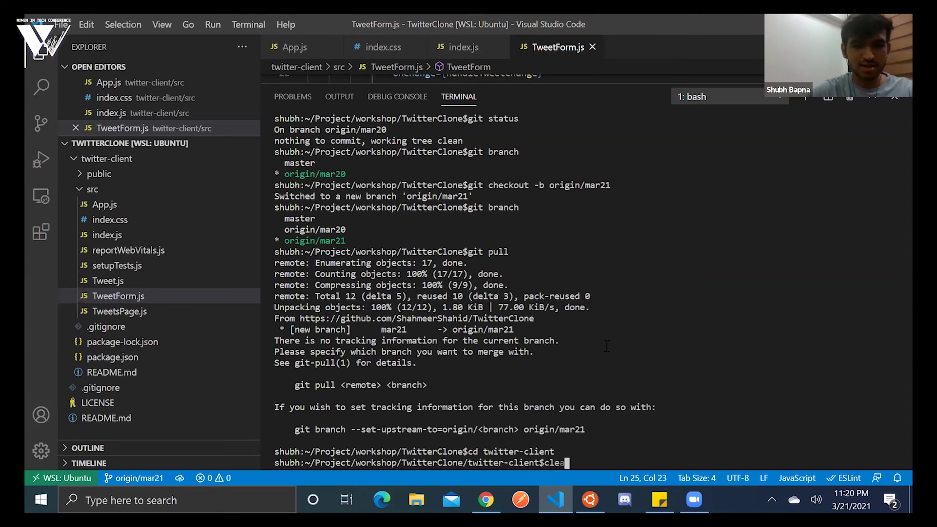
pyautogui.press('Return')
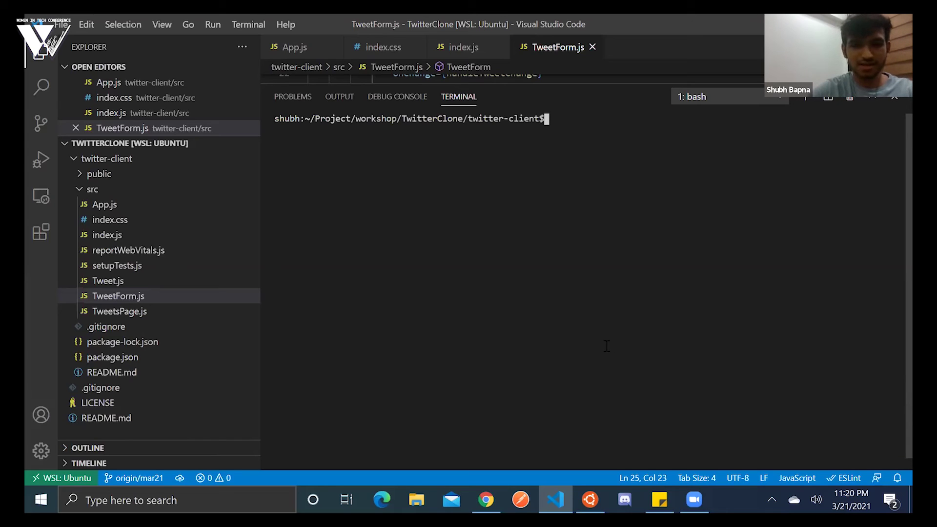
# Install the project's dependencies in twitter-client with npm install.
pyautogui.write('npm')
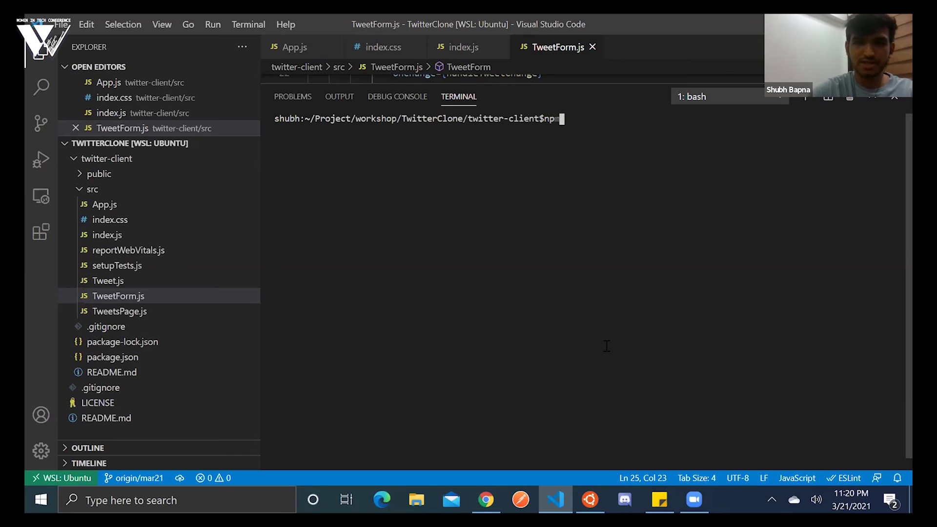
pyautogui.write(' install')
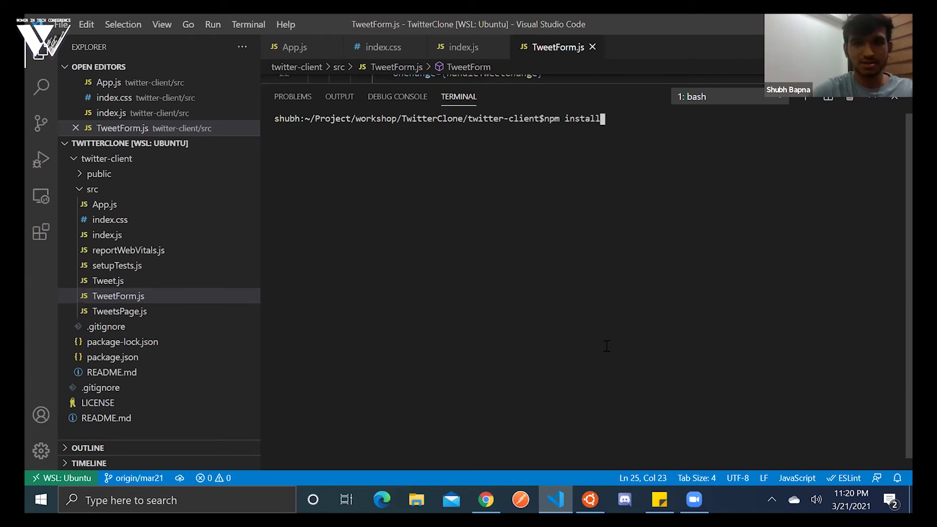
pyautogui.press('Return')
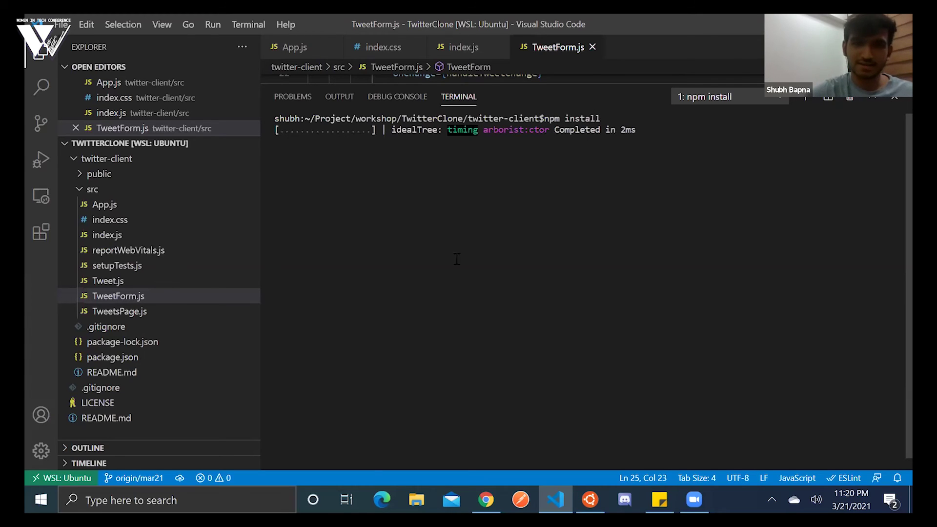
# Switch back to Chrome and continue to the tweeter-clone project's overview in Firebase.
pyautogui.hotkey('alt', 'Tab')
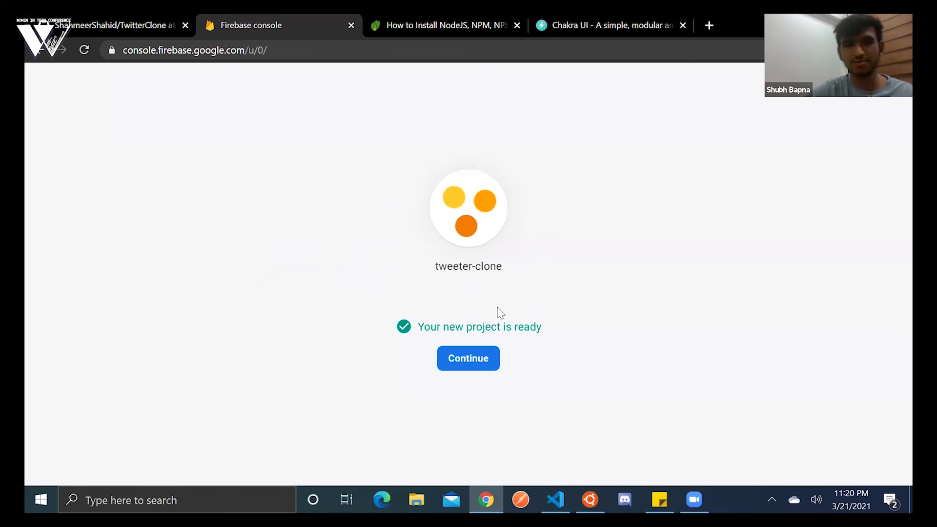
pyautogui.click(466, 363)
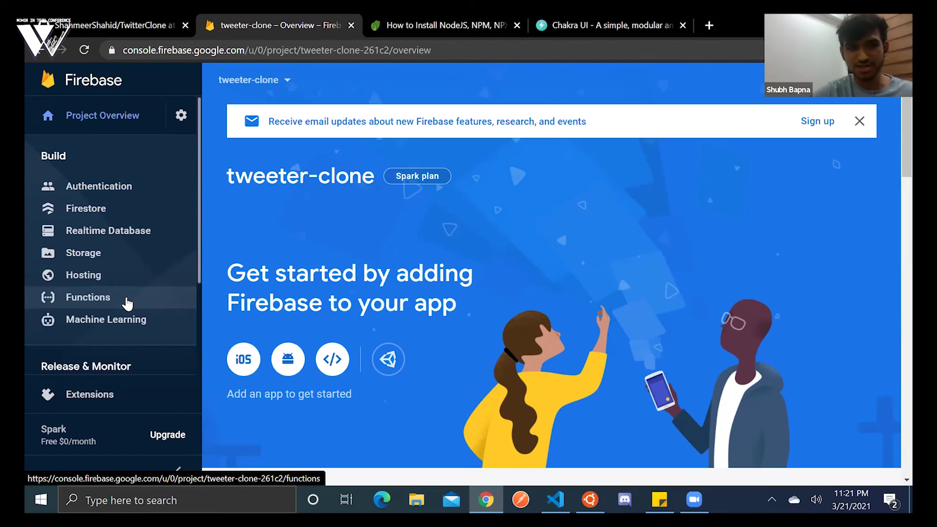
# Open the Hosting section of the tweeter-clone project and start the Firebase Hosting setup.
pyautogui.scroll(-1, 153, 288)
pyautogui.scroll(1, 154, 288)
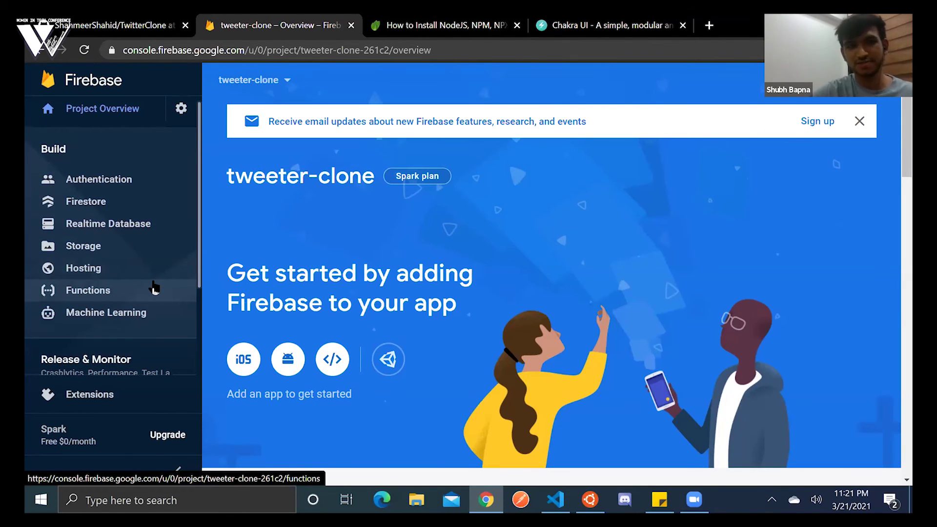
pyautogui.scroll(-1, 153, 283)
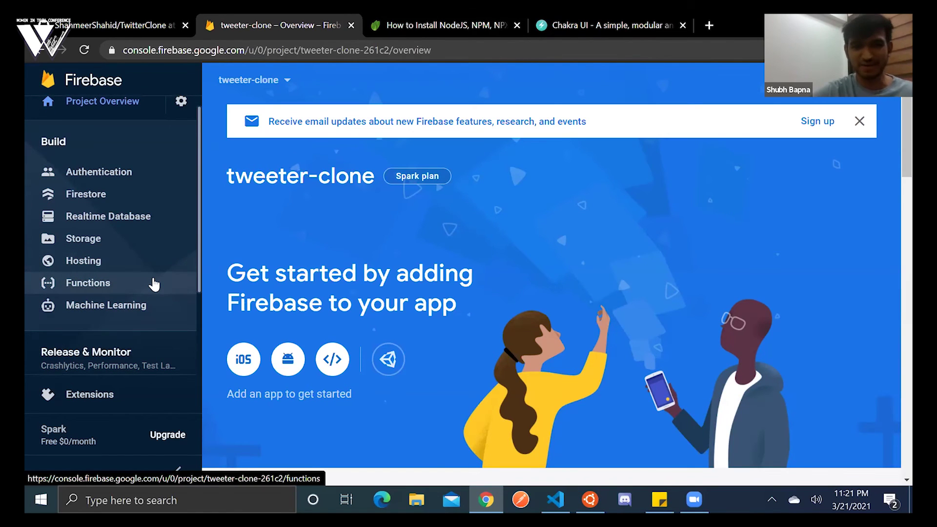
pyautogui.scroll(-1, 142, 247)
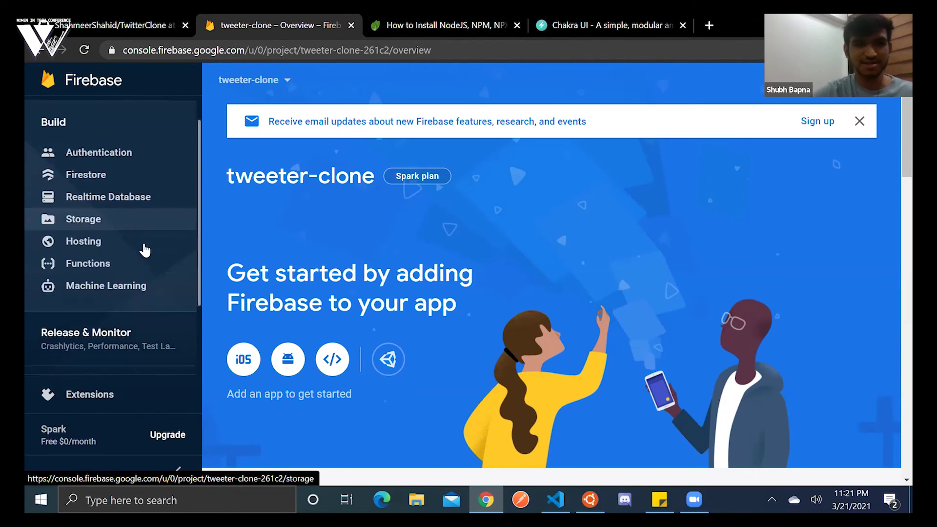
pyautogui.click(97, 248)
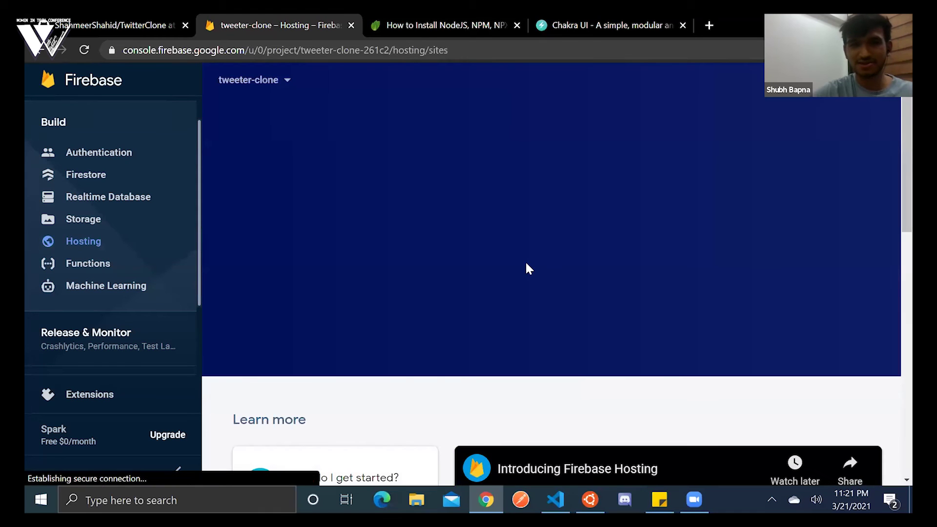
pyautogui.scroll(-3, 536, 355)
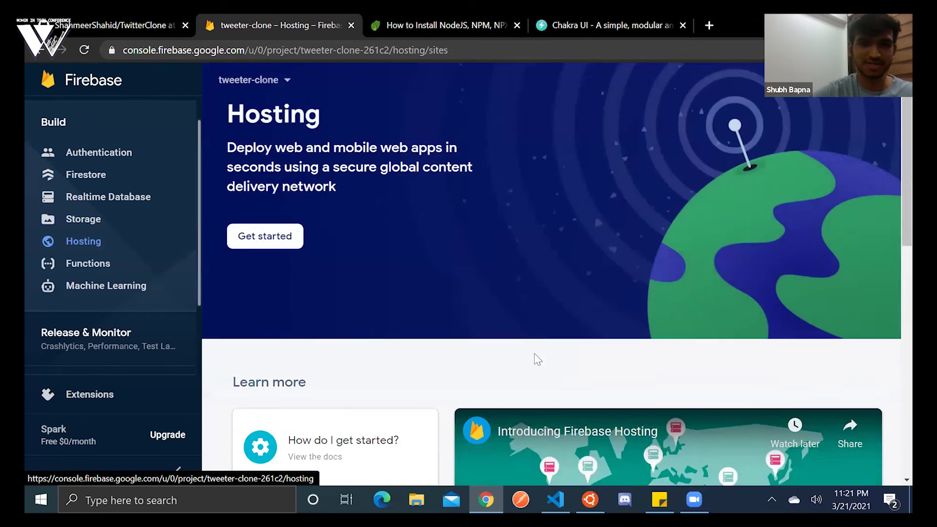
pyautogui.scroll(3, 536, 356)
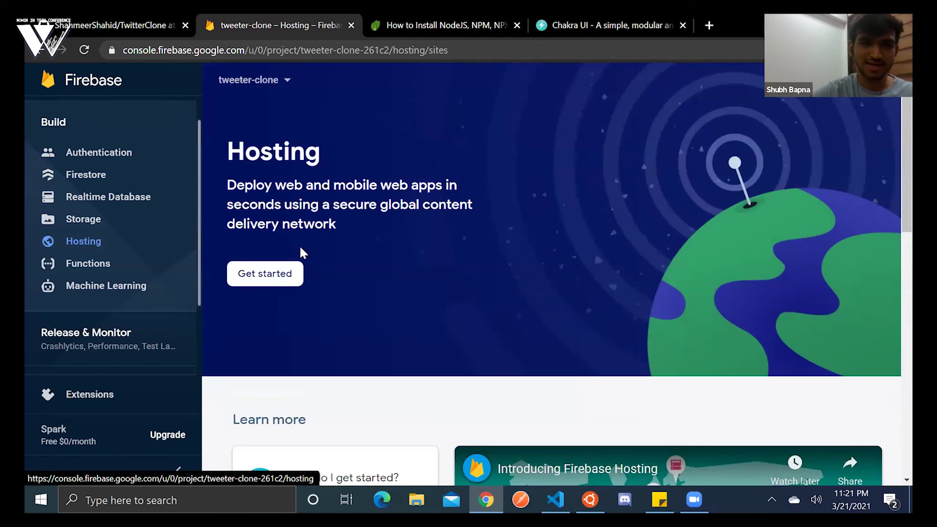
pyautogui.click(283, 278)
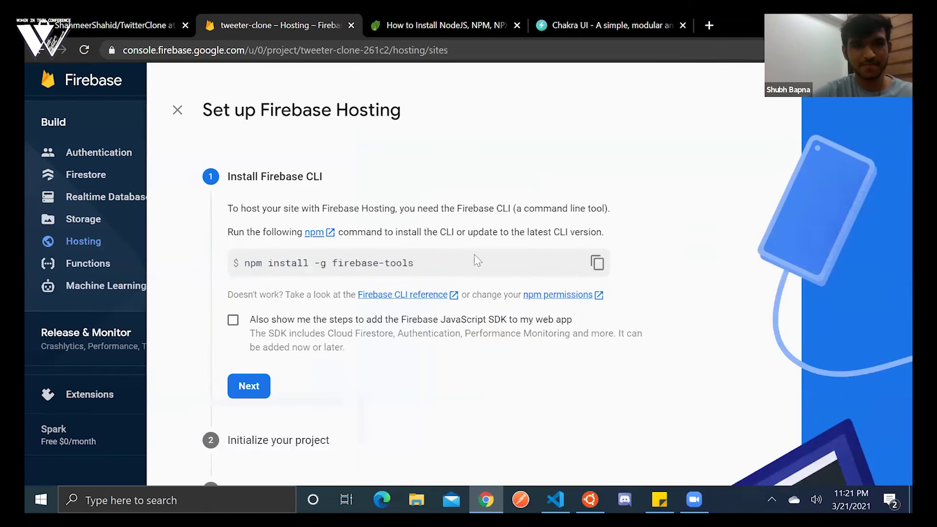
# Review the Install Firebase CLI instructions and copy the npm install -g firebase-tools command.
pyautogui.scroll(-1, 263, 322)
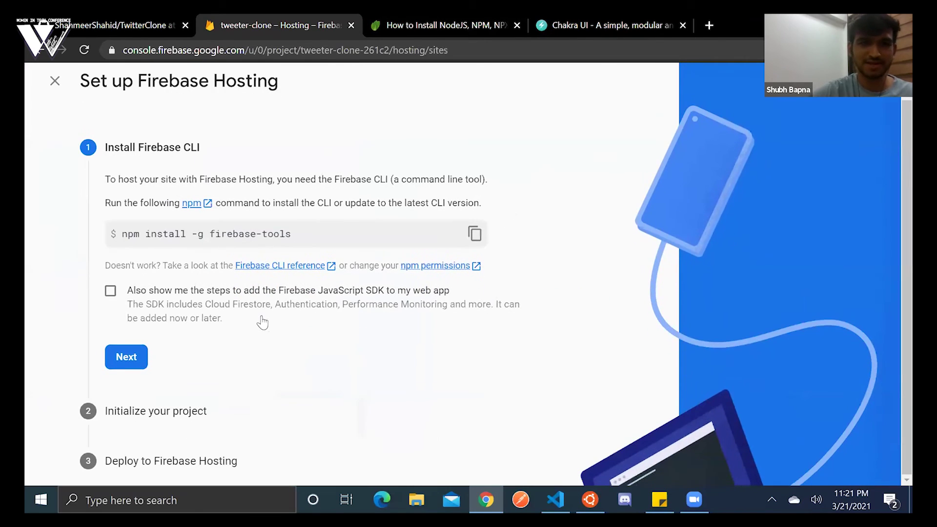
pyautogui.scroll(1, 300, 255)
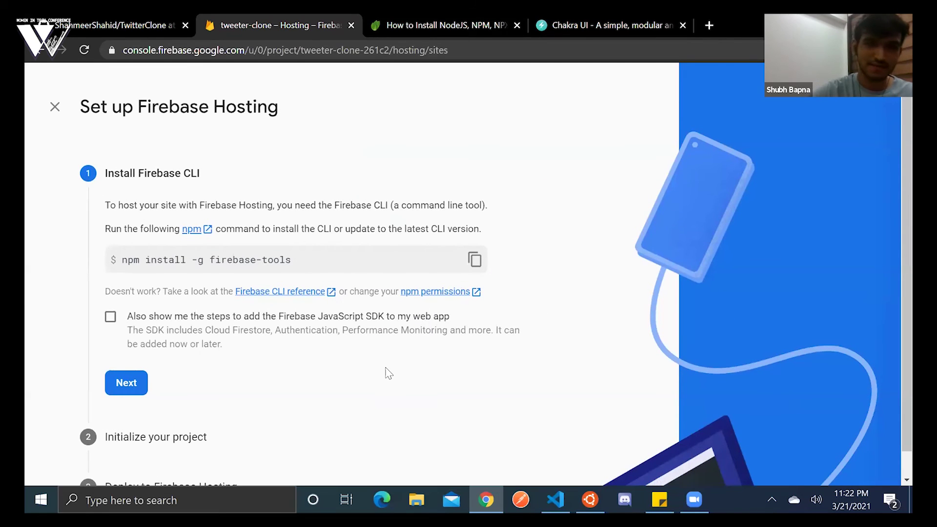
pyautogui.scroll(-1, 388, 374)
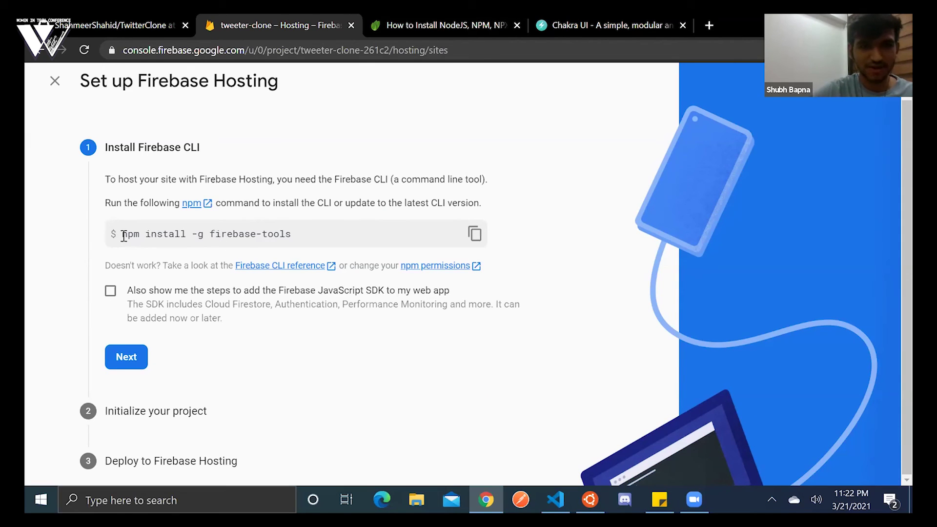
pyautogui.moveTo(122, 233); pyautogui.dragTo(321, 250)
pyautogui.click(369, 334)
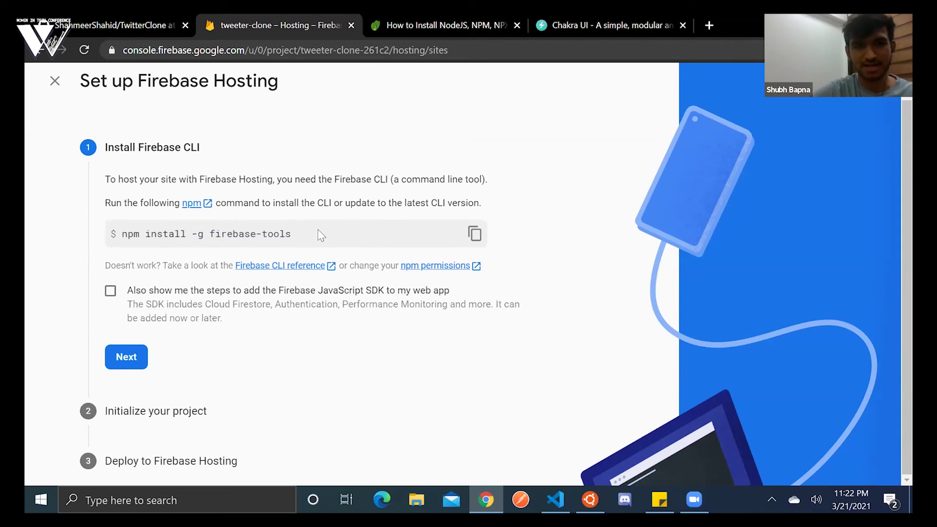
pyautogui.click(475, 234)
pyautogui.moveTo(295, 240); pyautogui.dragTo(210, 235)
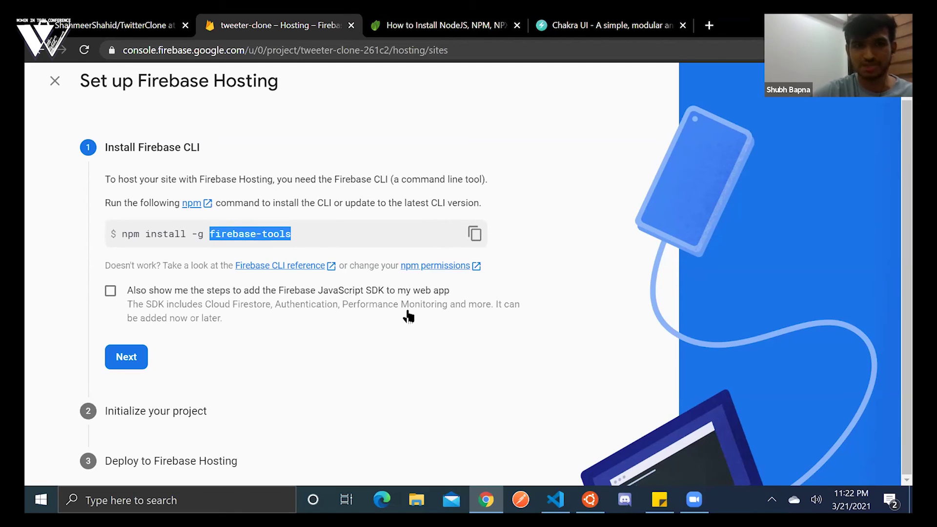
pyautogui.click(435, 369)
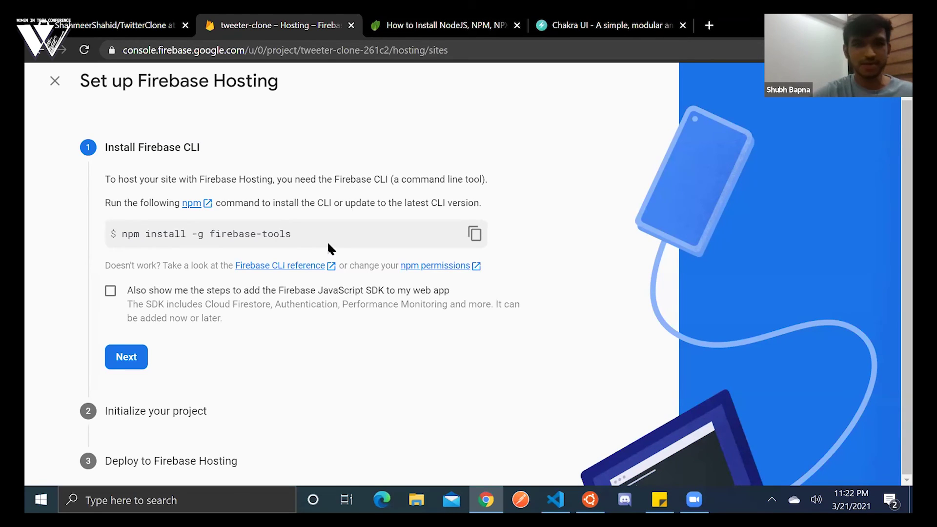
pyautogui.click(475, 235)
# Switch to Visual Studio Code, clear the terminal and run sudo npm install -g firebase-tools, entering the sudo password.
pyautogui.hotkey('alt', 'Tab')
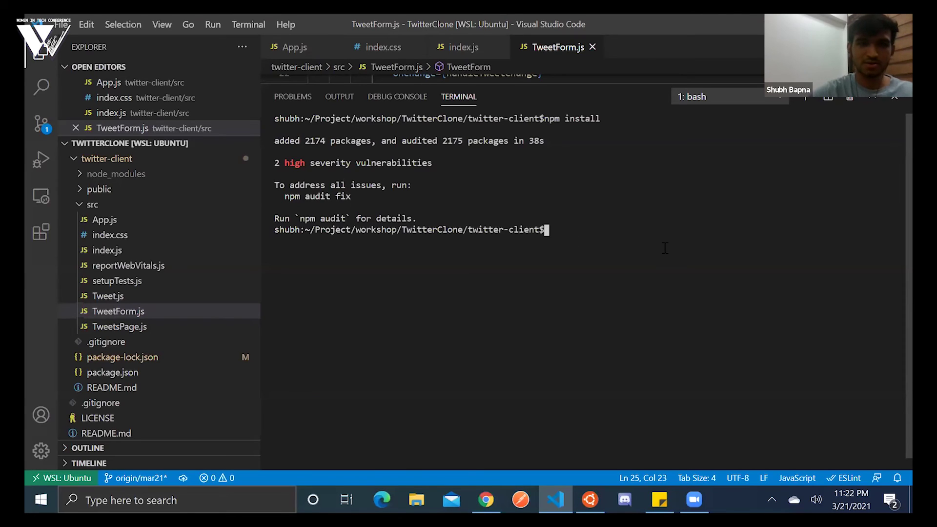
pyautogui.write('clear')
pyautogui.press('Return')
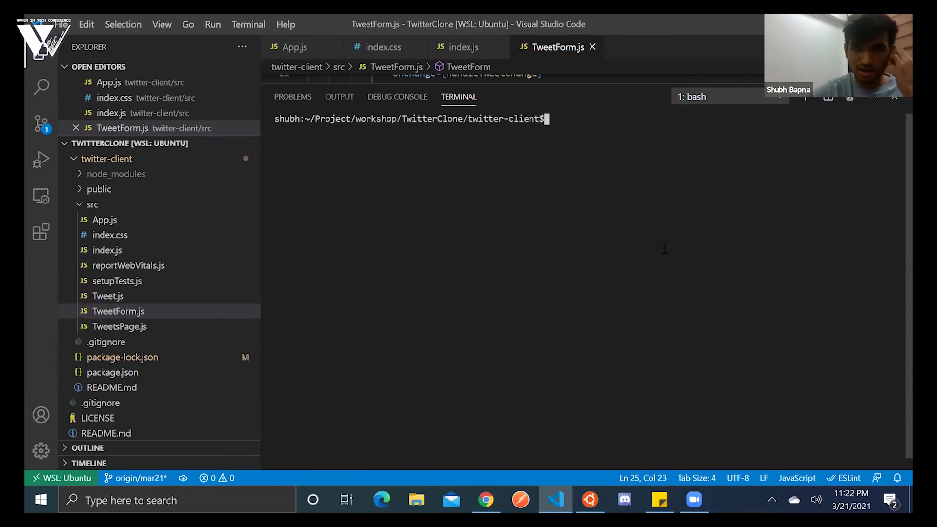
pyautogui.write('sudo ')
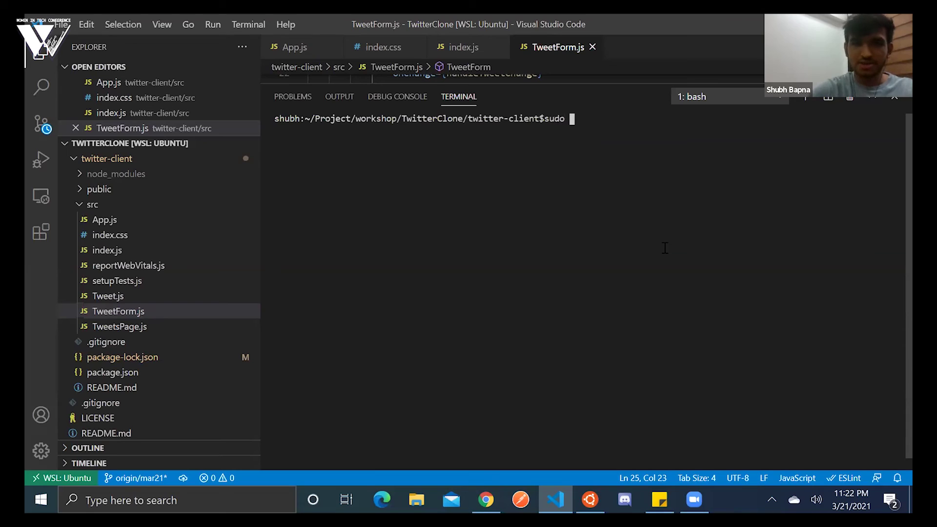
pyautogui.write('npm install -g firebase-tools')
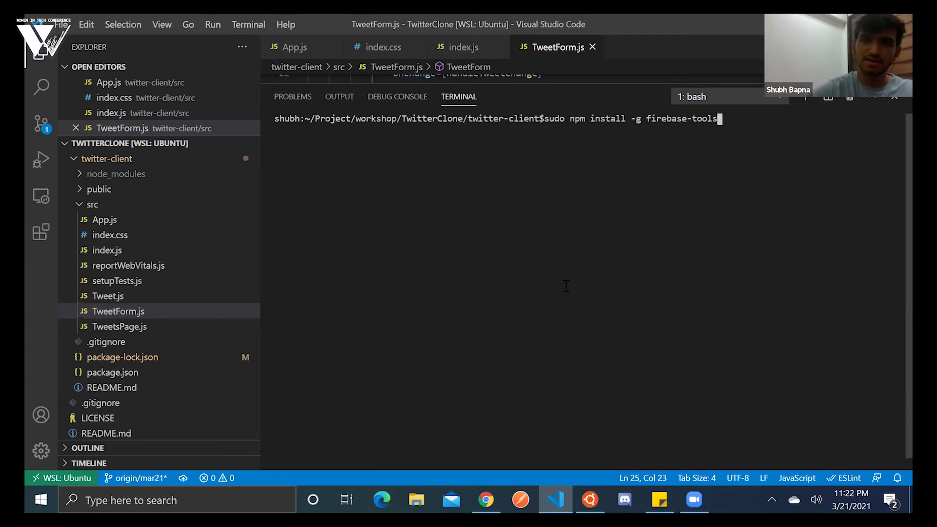
pyautogui.press('Return')
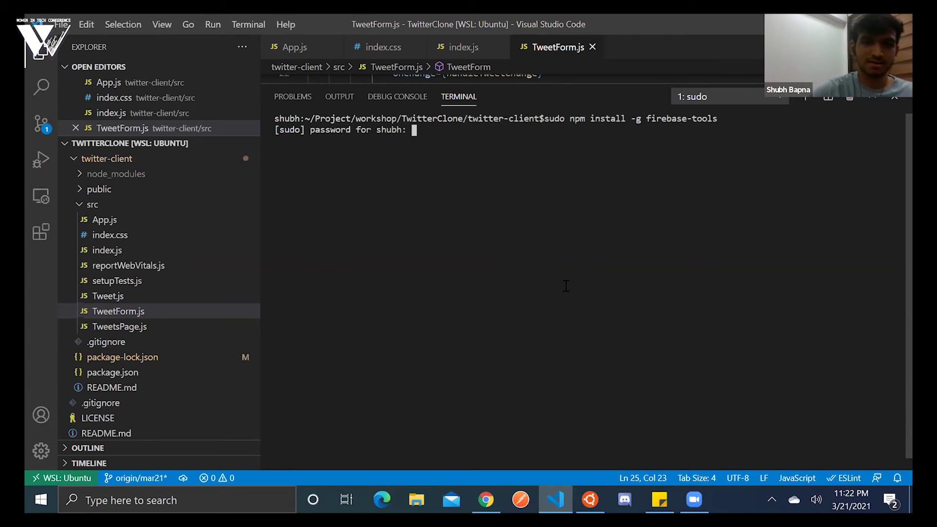
pyautogui.press('Return')
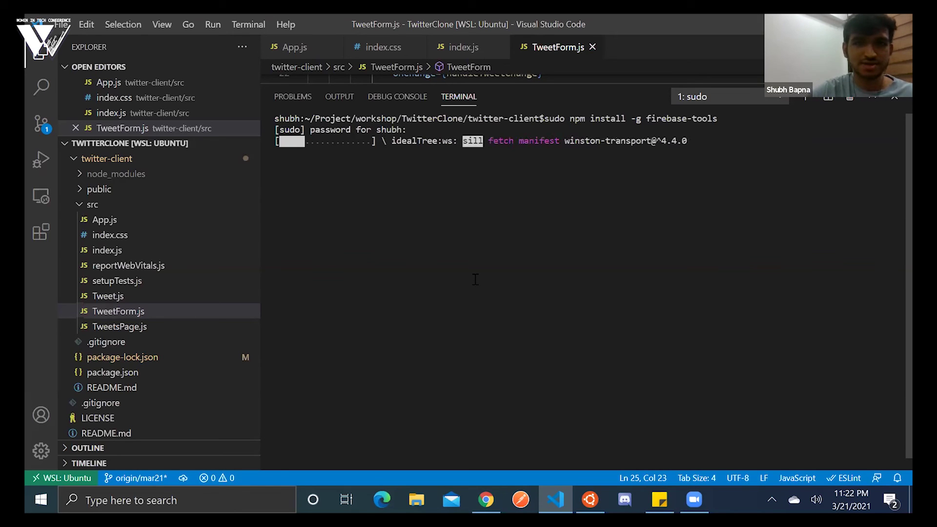
# Switch back to Chrome, advance the Hosting setup to Initialize your project and review the firebase login and firebase init commands.
pyautogui.hotkey('alt', 'Tab')
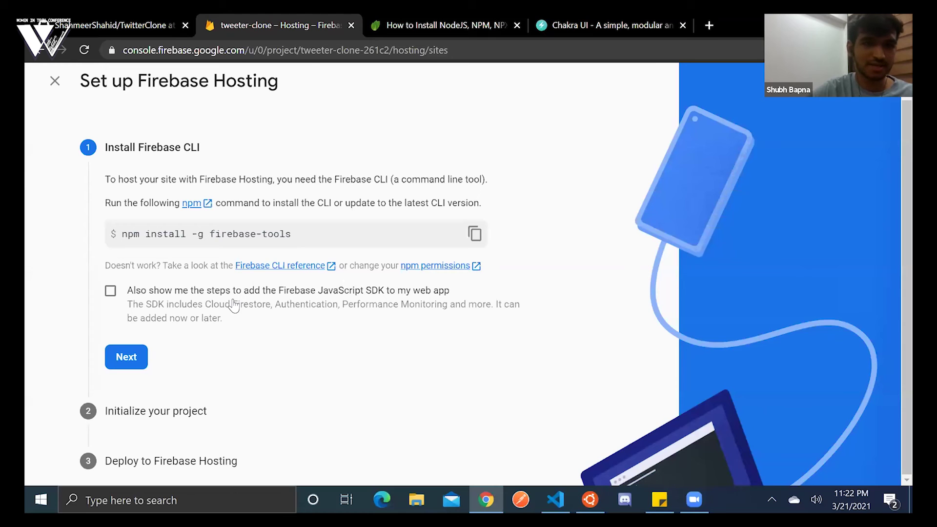
pyautogui.click(127, 358)
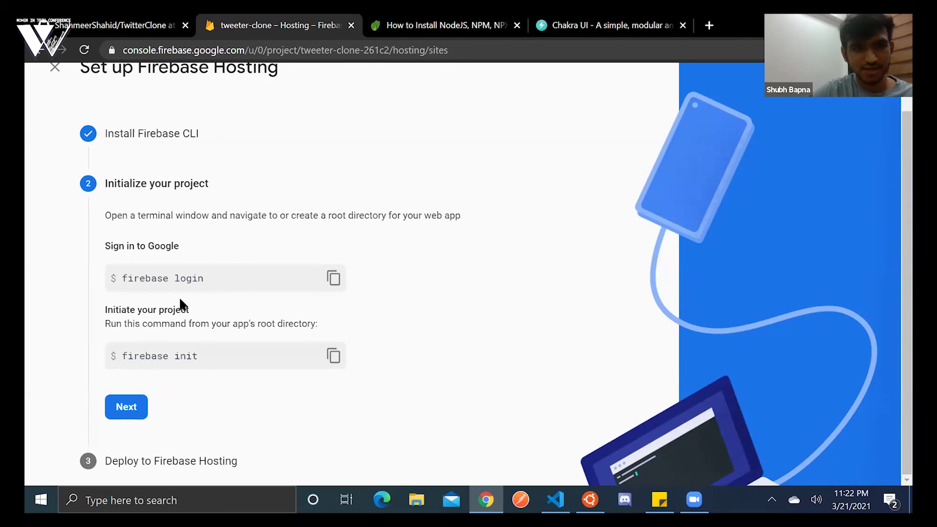
pyautogui.moveTo(211, 284); pyautogui.dragTo(121, 282)
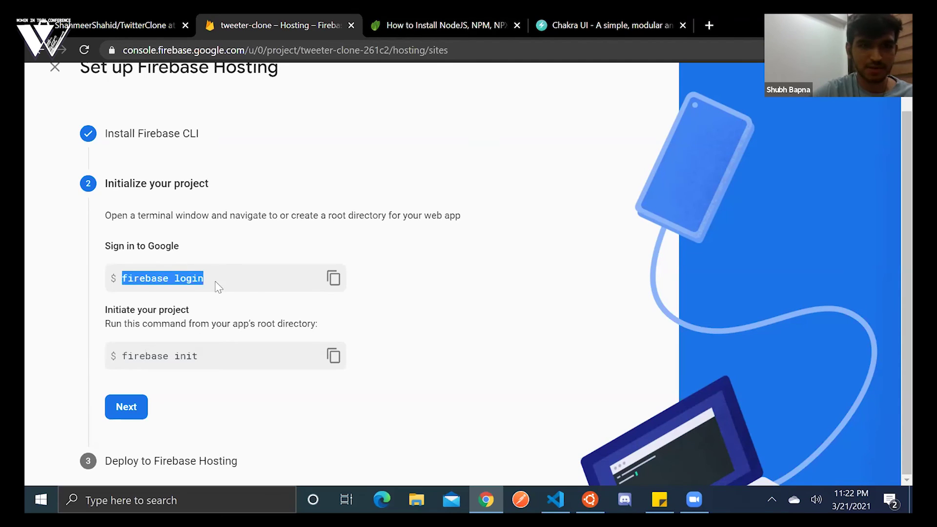
pyautogui.moveTo(228, 367); pyautogui.dragTo(139, 364)
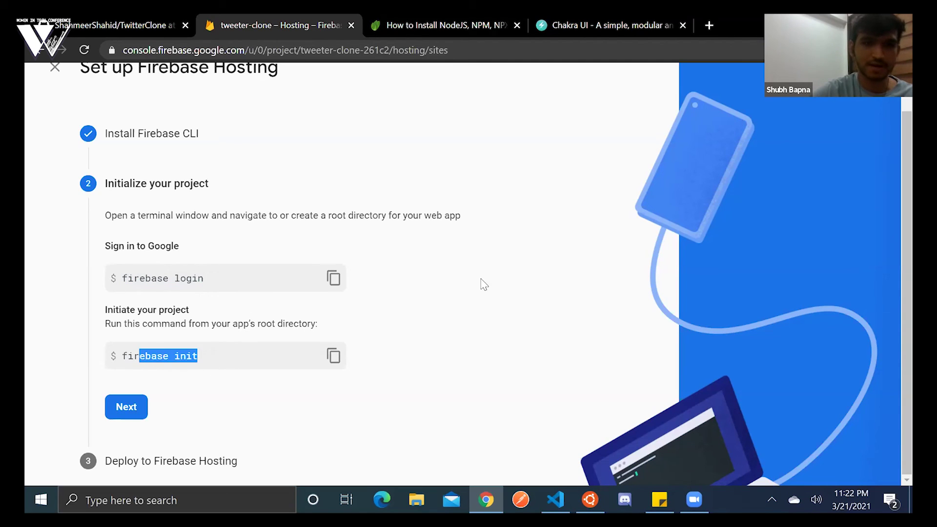
pyautogui.click(488, 284)
# Switch to Visual Studio Code, clear the terminal and run firebase login, checking which account is signed in.
pyautogui.hotkey('alt', 'Tab')
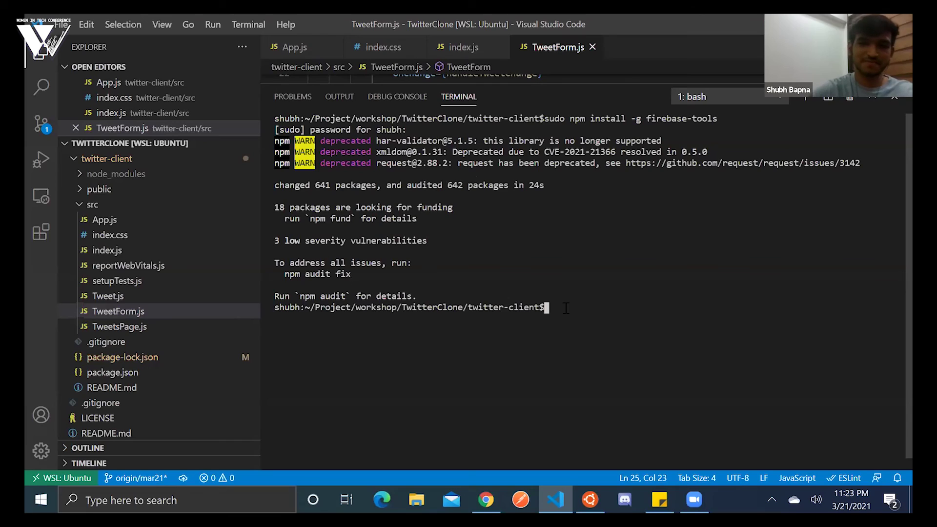
pyautogui.write('clear')
pyautogui.press('Return')
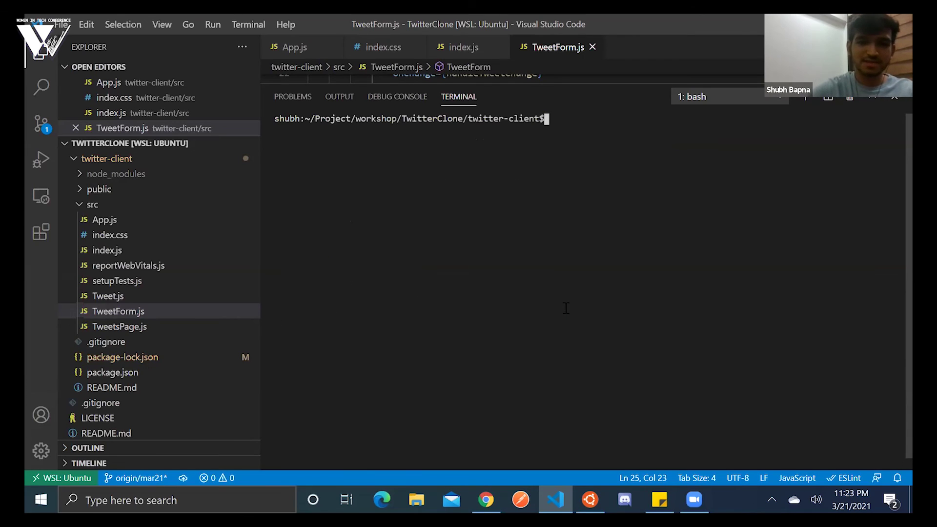
pyautogui.write('firebase ')
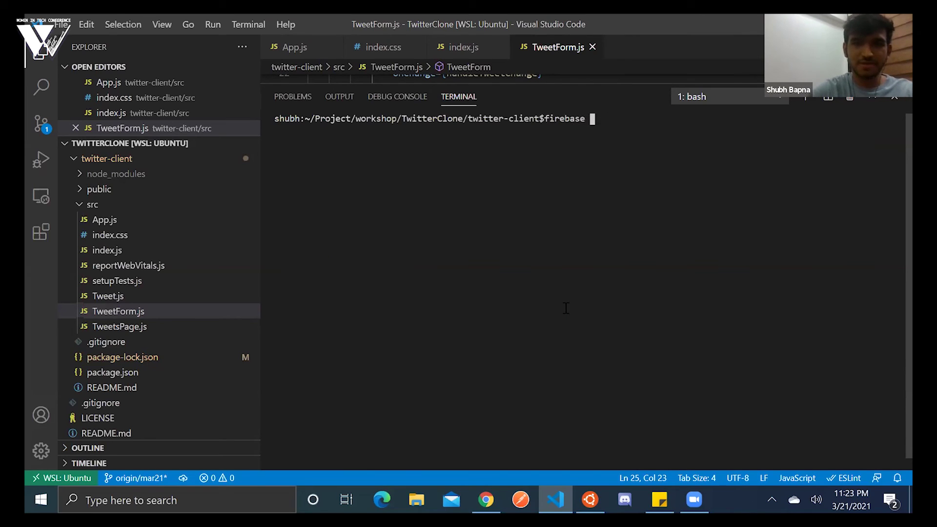
pyautogui.write('login')
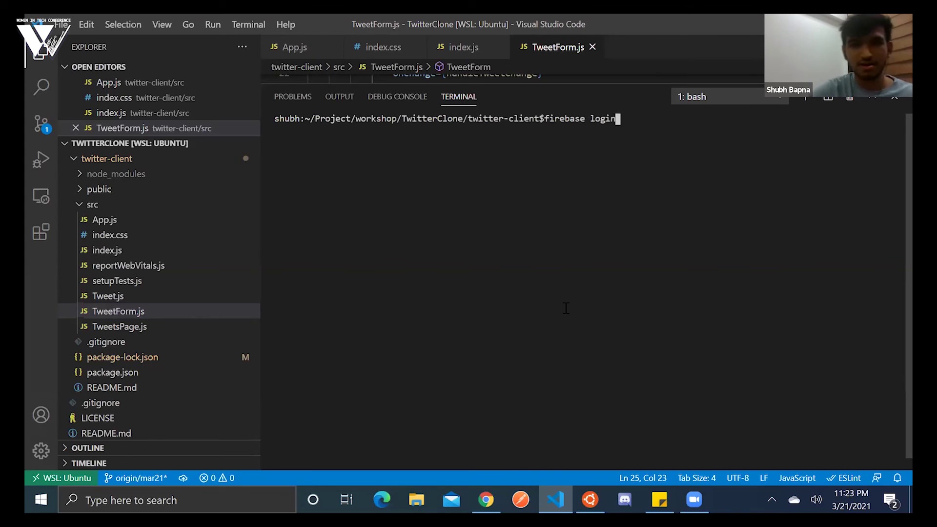
pyautogui.press('Return')
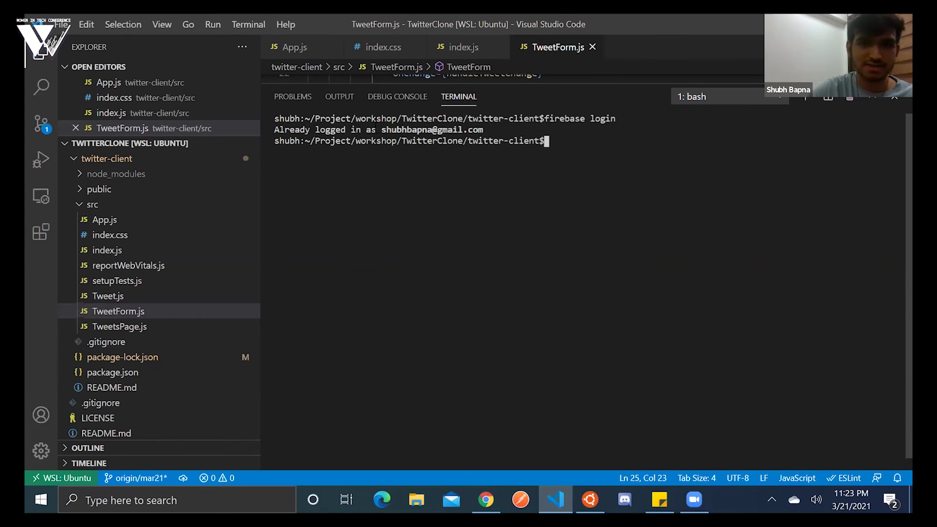
pyautogui.moveTo(382, 131); pyautogui.dragTo(503, 133)
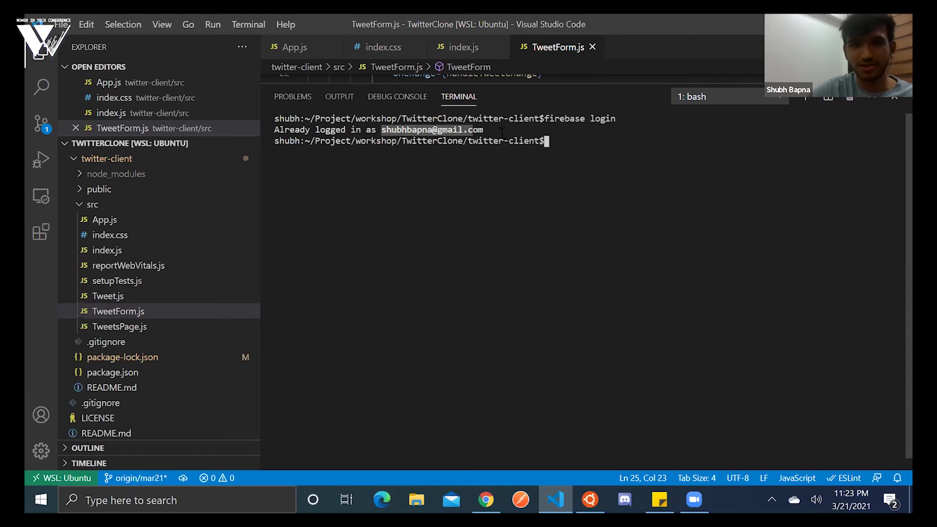
pyautogui.click(528, 193)
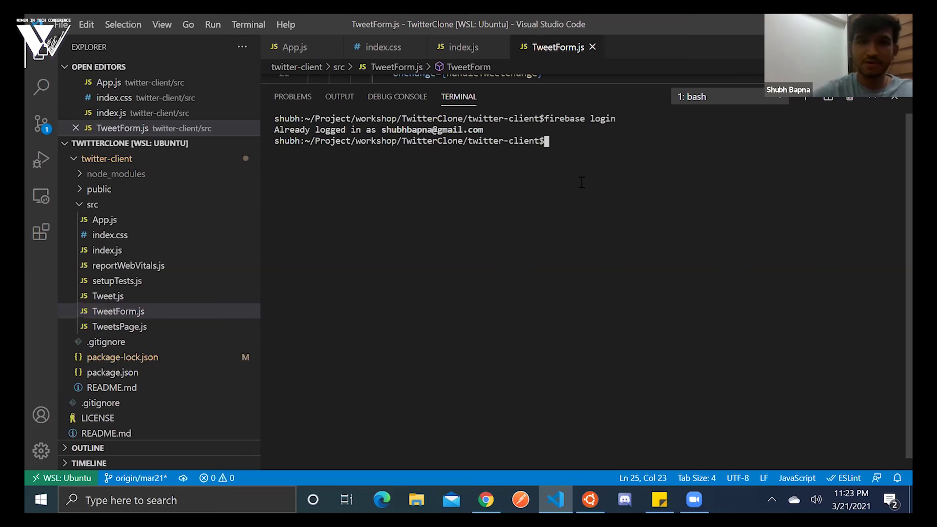
# Recheck the initialization instructions in Chrome, then return to Visual Studio Code and build twitter-client with npm run build.
pyautogui.hotkey('alt', 'Tab')
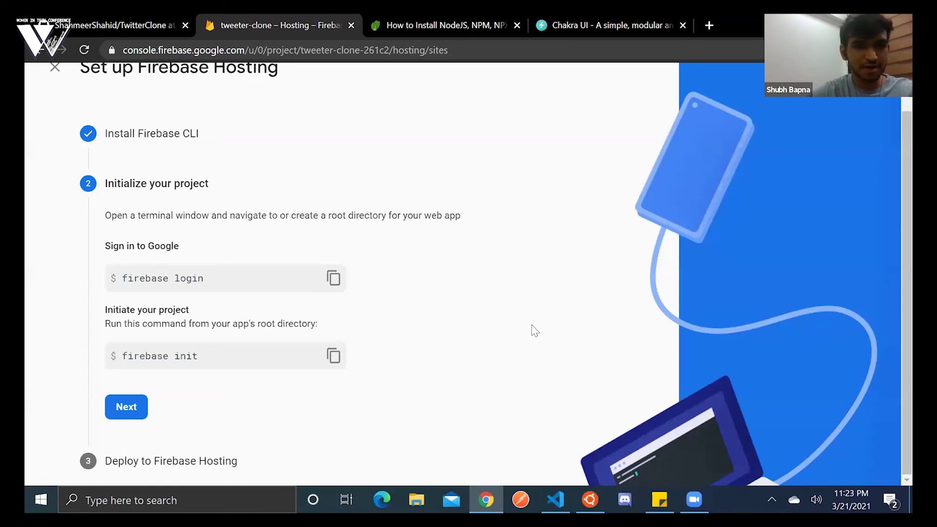
pyautogui.hotkey('alt', 'Tab')
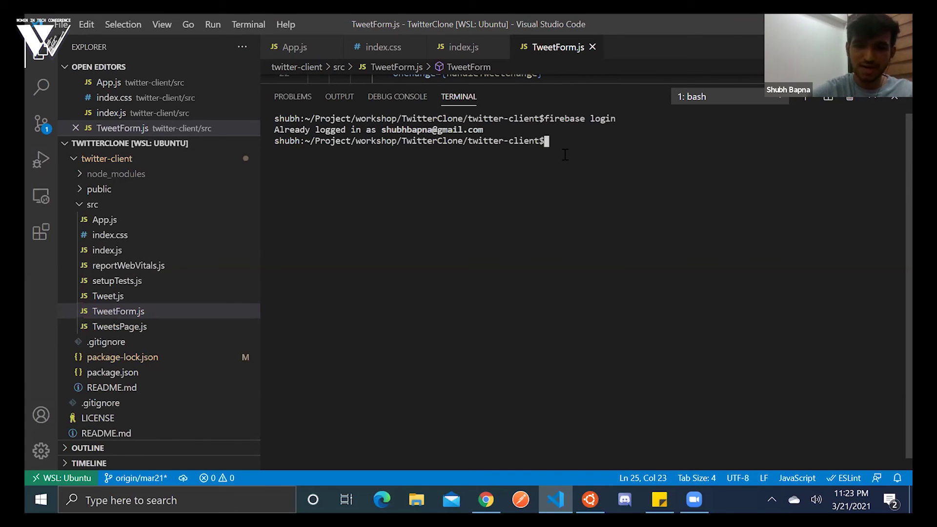
pyautogui.write('npm run bui')
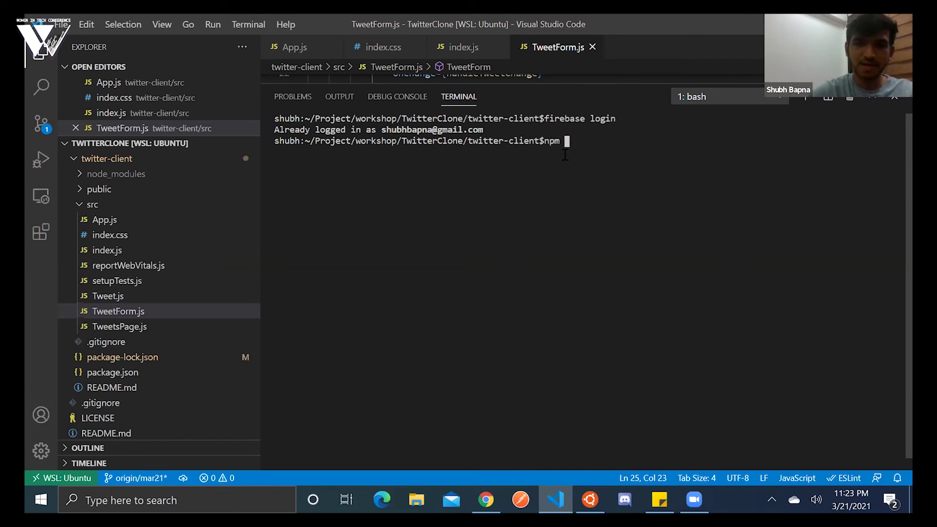
pyautogui.write('ld')
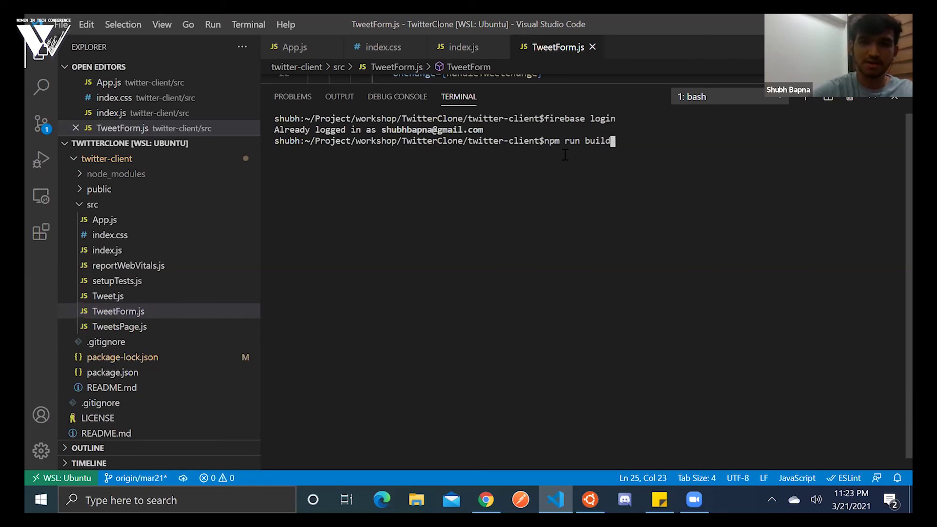
pyautogui.press('Return')
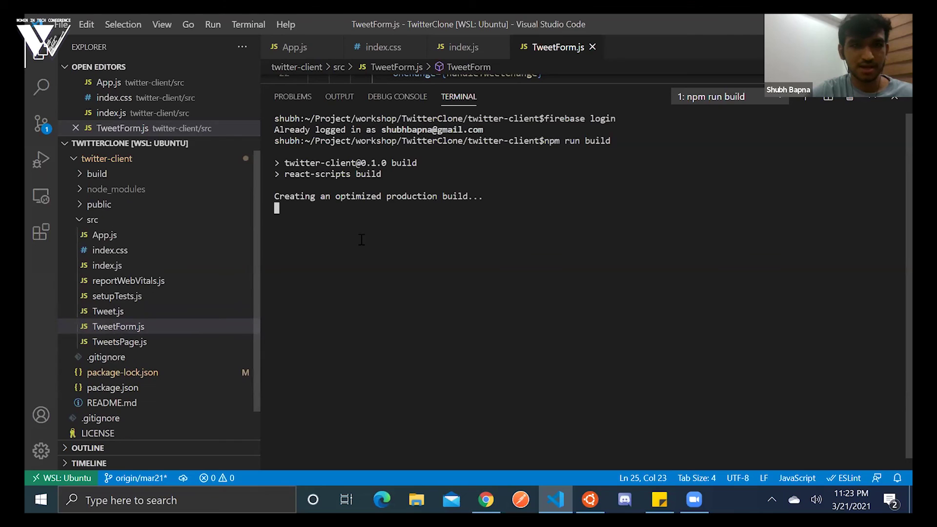
# Inspect the contents of the build folder in twitter-client while the production build runs, and collapse it again.
pyautogui.click(81, 179)
pyautogui.click(81, 176)
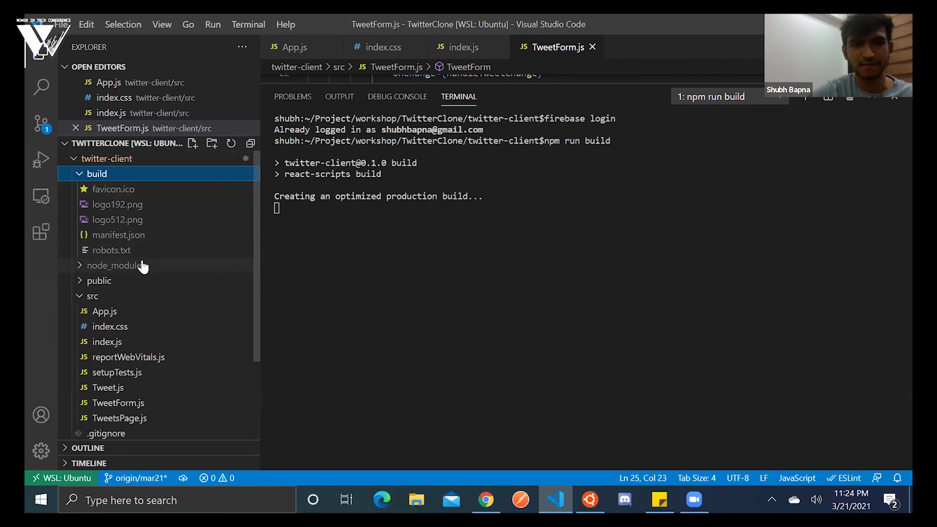
pyautogui.click(82, 175)
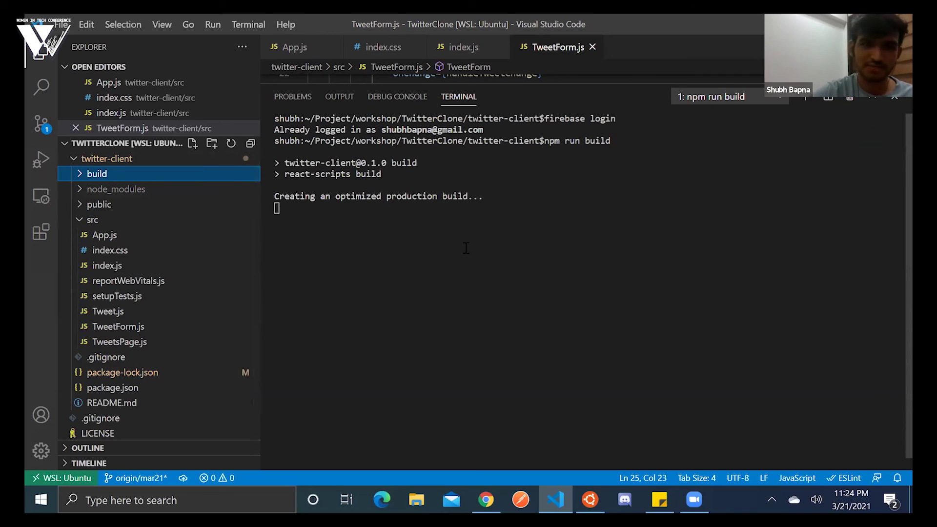
pyautogui.click(374, 227)
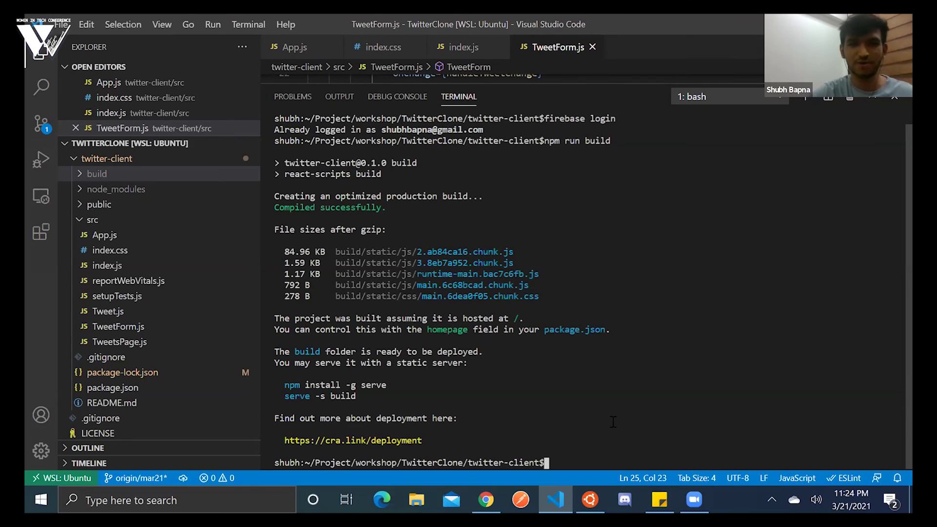
# Clear the terminal, copy the firebase init command from the Hosting setup in Chrome, and run it in Visual Studio Code's twitter-client terminal.
pyautogui.write('clear')
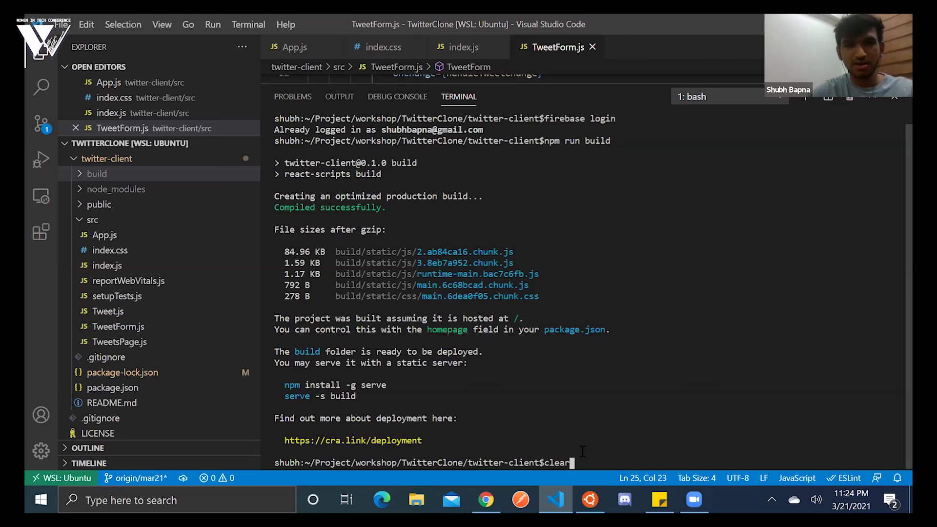
pyautogui.press('Return')
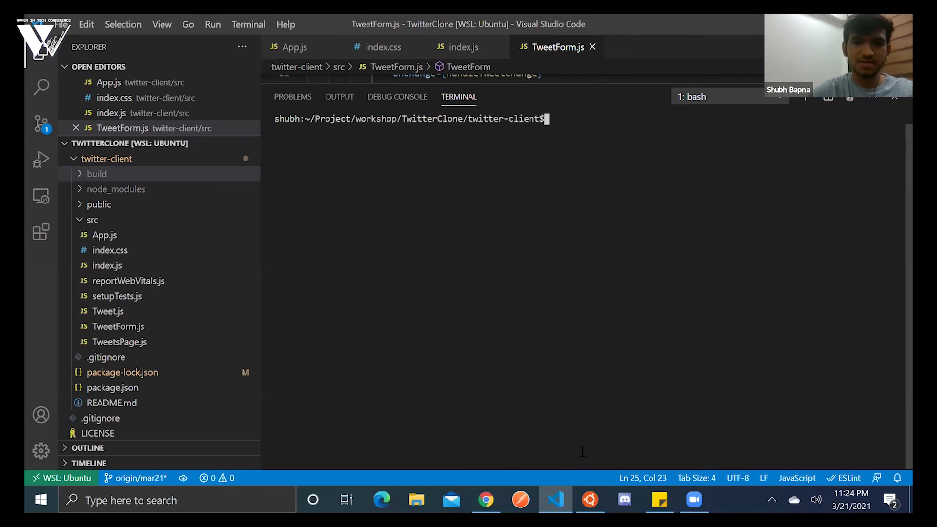
pyautogui.hotkey('alt', 'Tab')
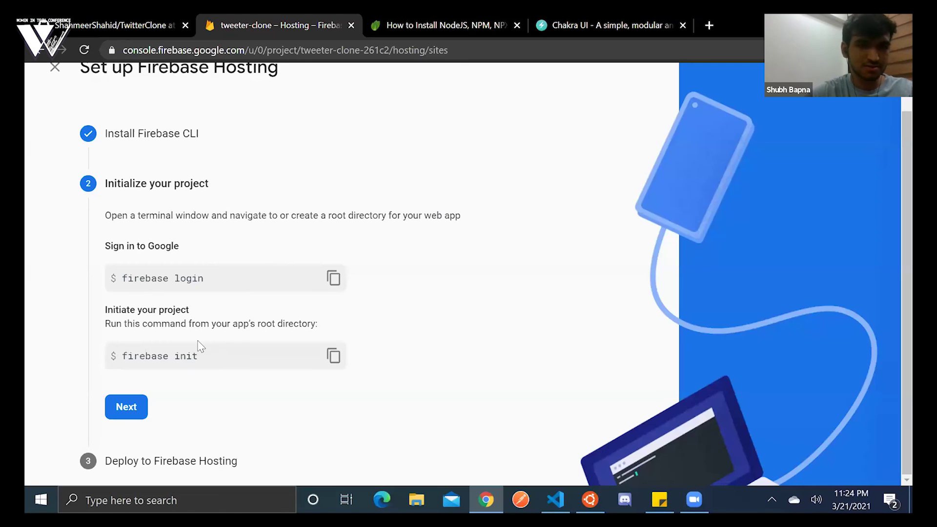
pyautogui.click(334, 355)
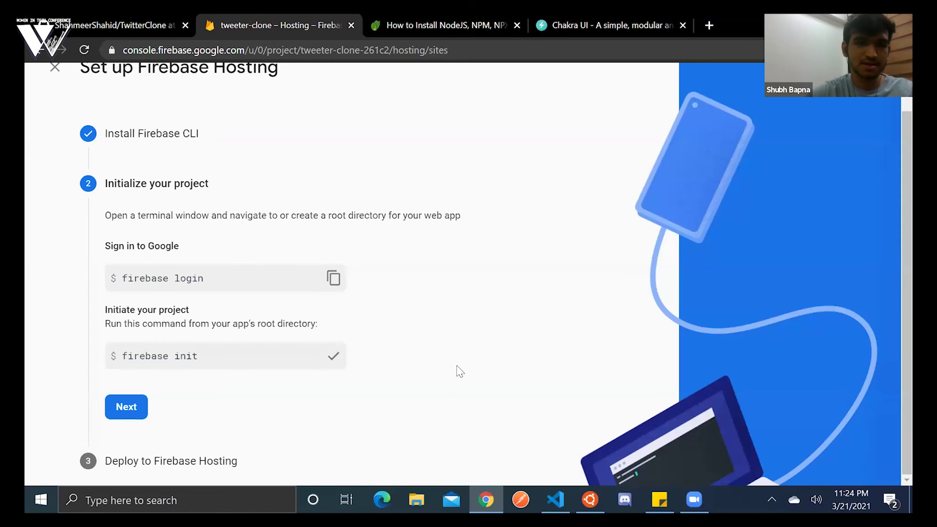
pyautogui.hotkey('alt', 'Tab')
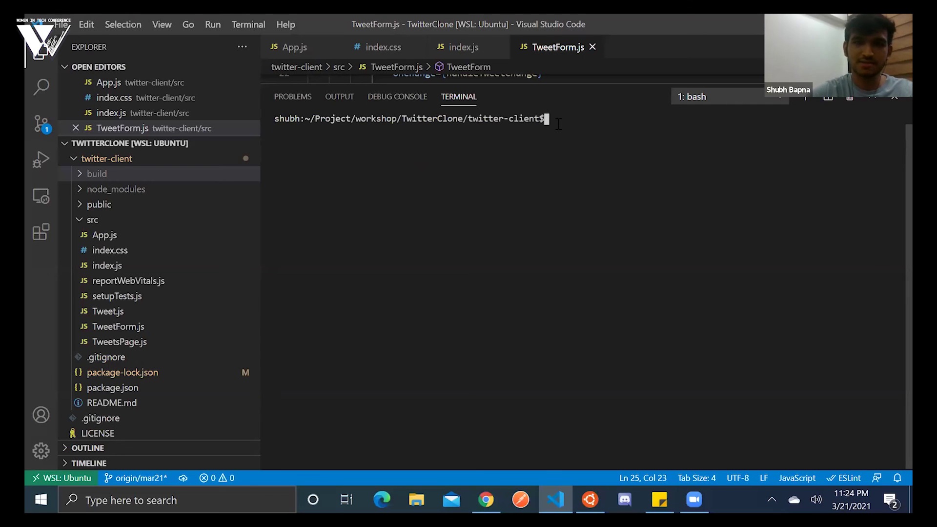
pyautogui.hotkey('ctrl', 'v')
pyautogui.press('Return')
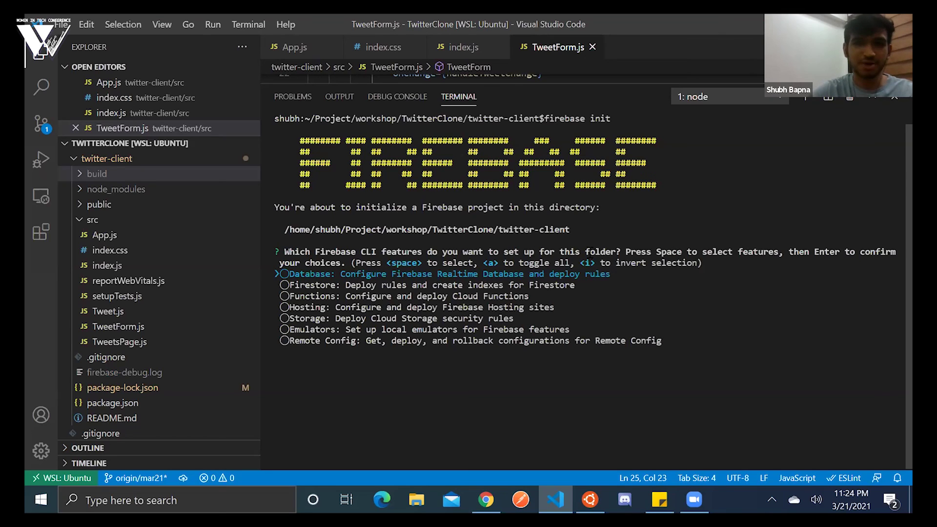
# Choose Hosting: Configure and deploy Firebase Hosting sites as the only Firebase CLI feature to set up.
pyautogui.press('Down')
pyautogui.press('Down')
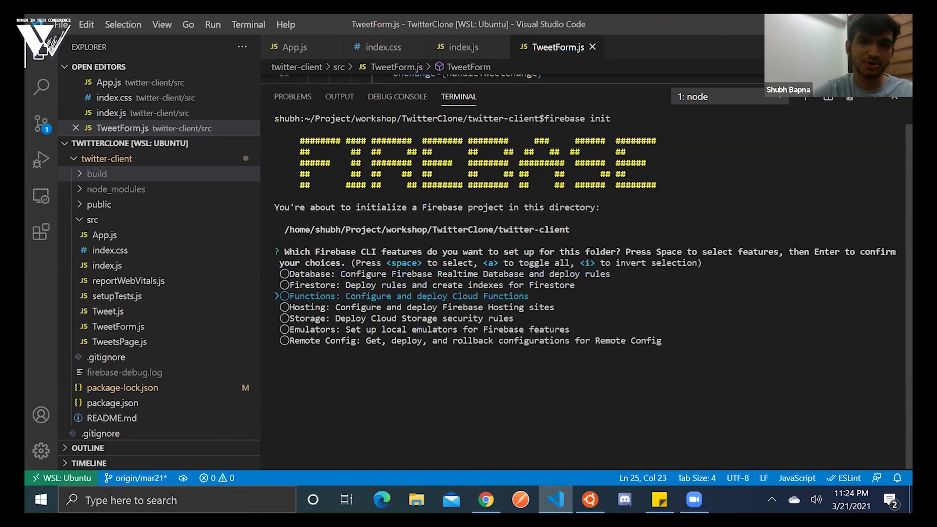
pyautogui.press('Down')
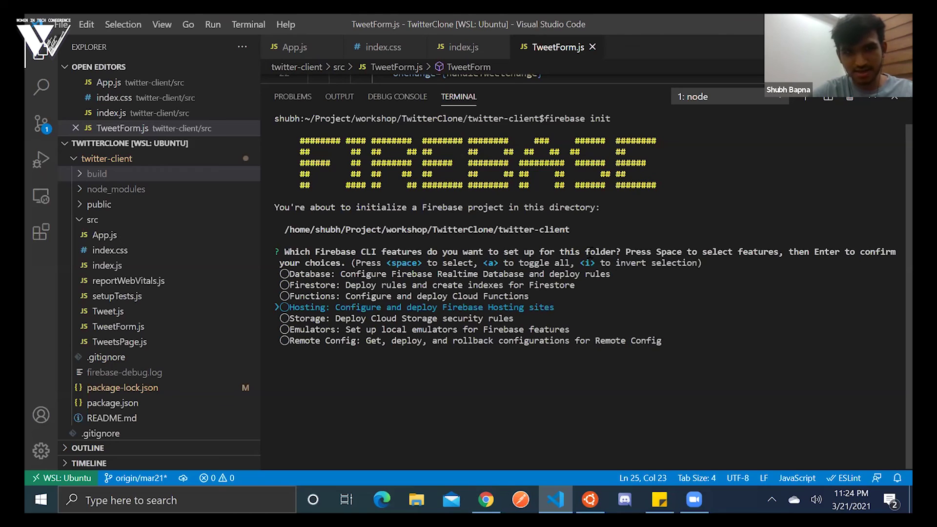
pyautogui.press('space')
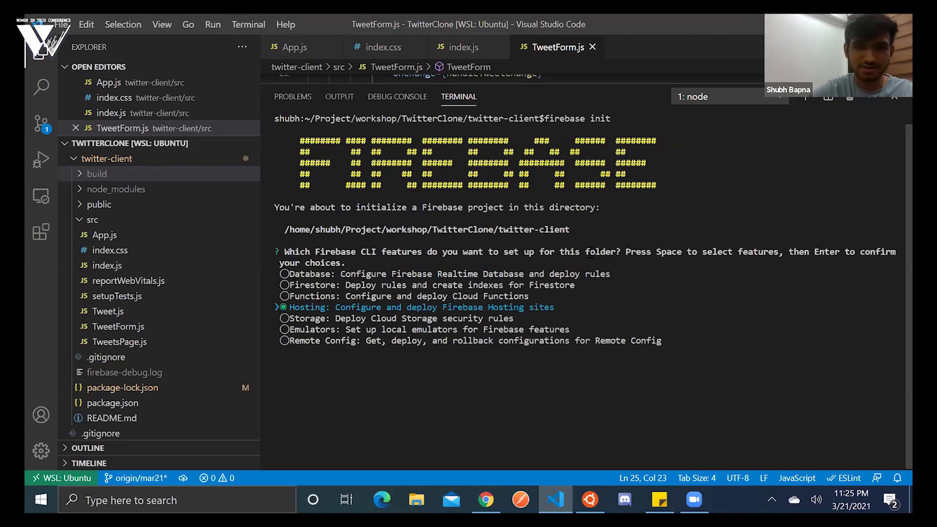
pyautogui.press('Return')
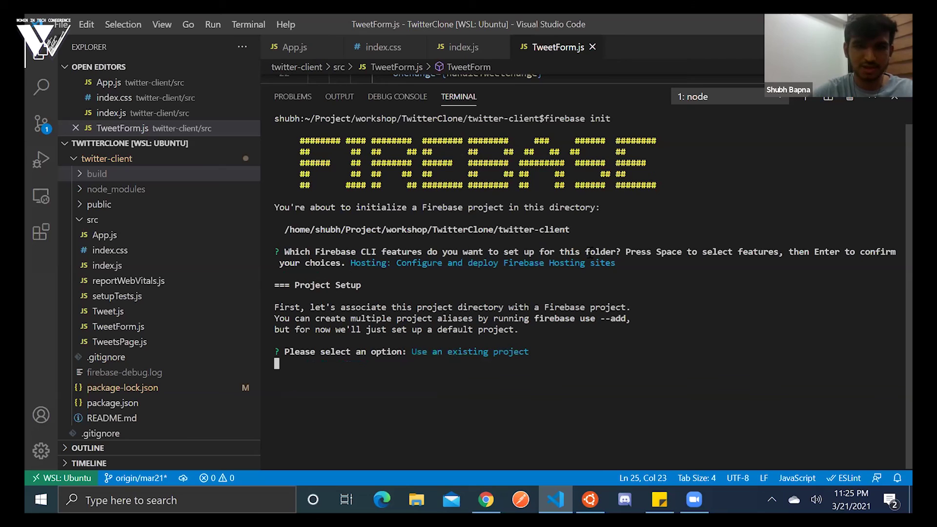
# Use an existing project and select tweeter-clone-261c2 (tweeter-clone) as the directory's default Firebase project.
pyautogui.press('Down')
pyautogui.press('Up')
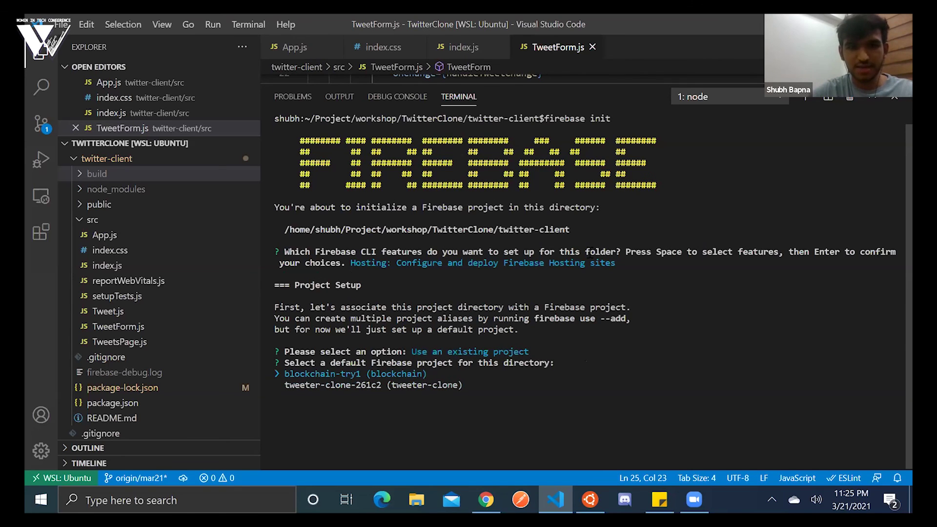
pyautogui.press('Down')
pyautogui.press('Up')
pyautogui.press('Down')
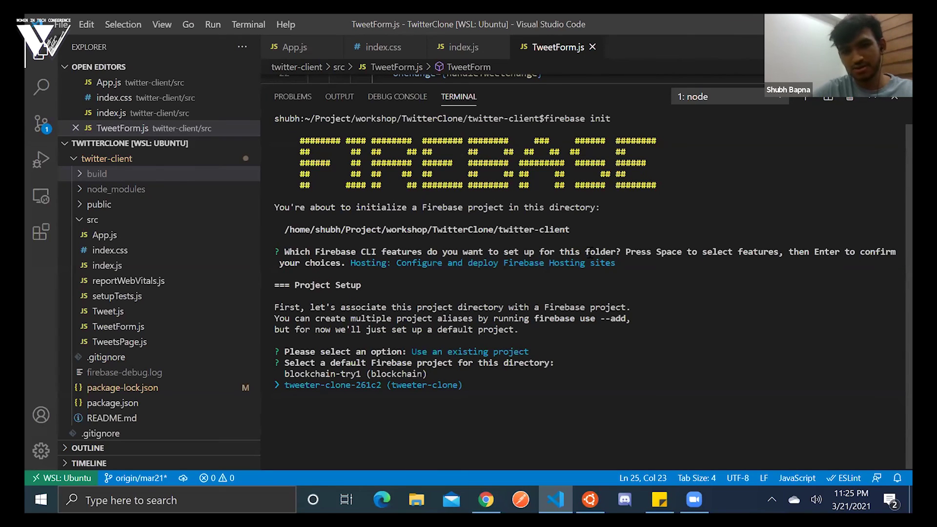
pyautogui.press('Return')
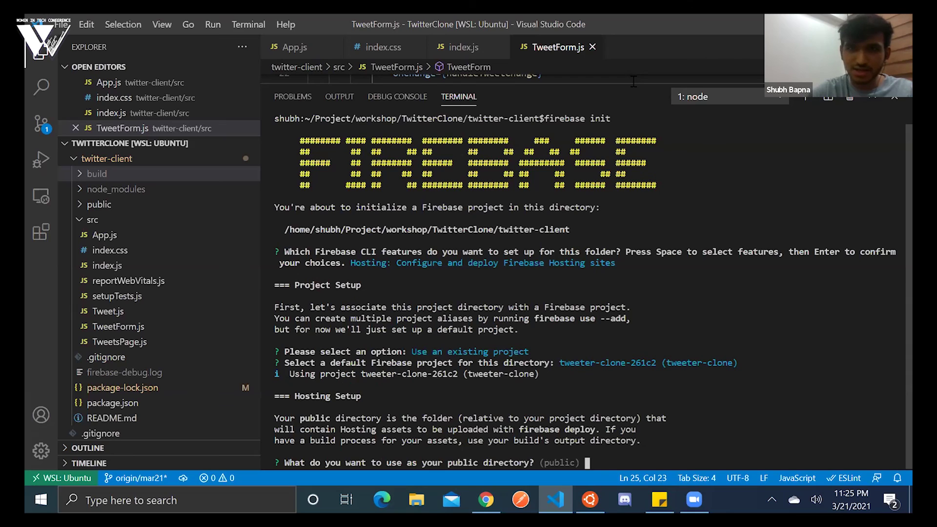
# Enlarge the terminal, set the public directory to build and answer yes to configuring a single-page app.
pyautogui.moveTo(633, 82); pyautogui.dragTo(628, 65)
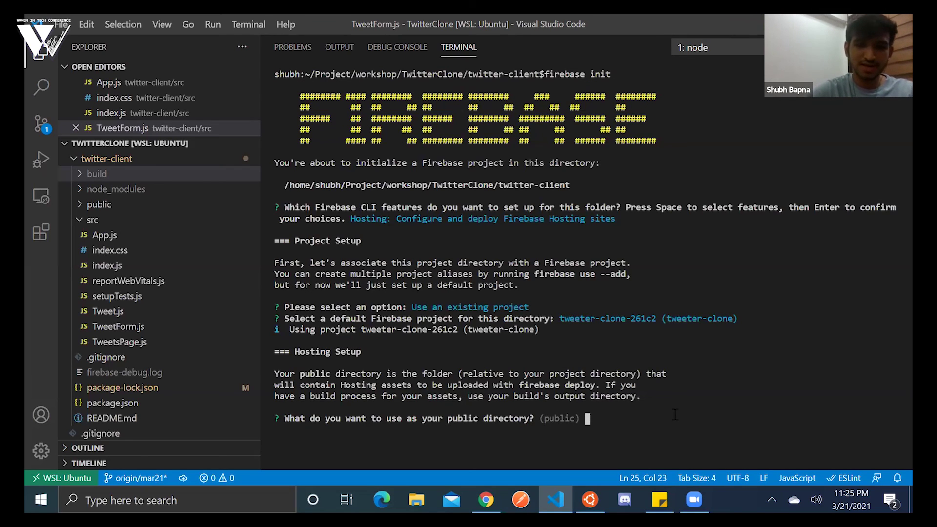
pyautogui.write('build')
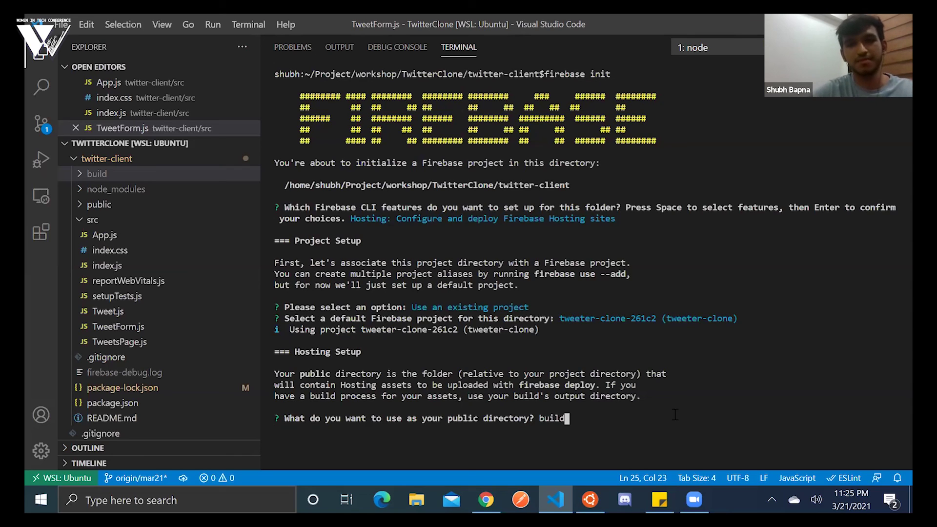
pyautogui.press('Return')
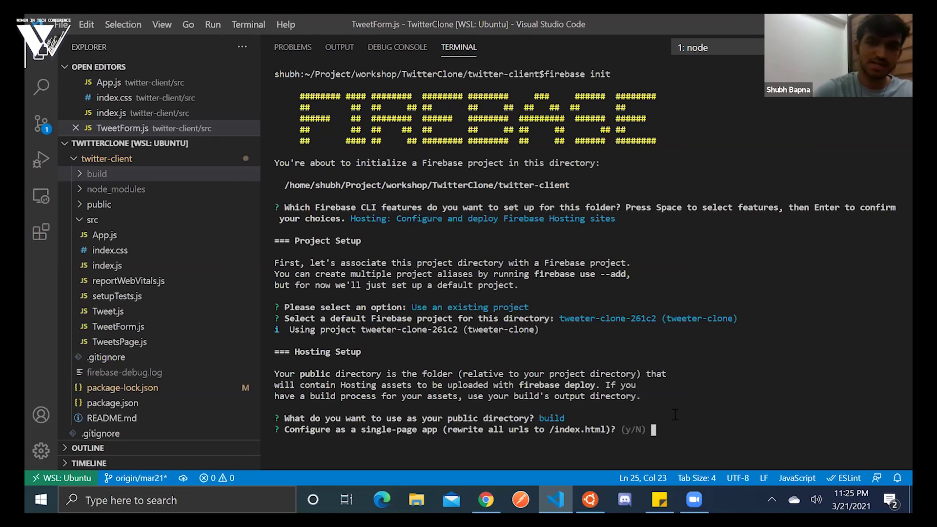
pyautogui.write('yes')
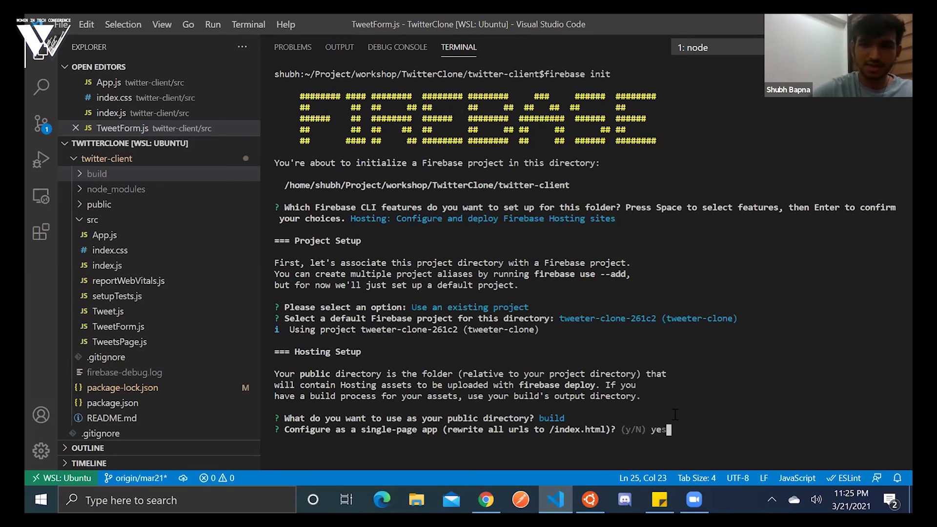
pyautogui.press('Return')
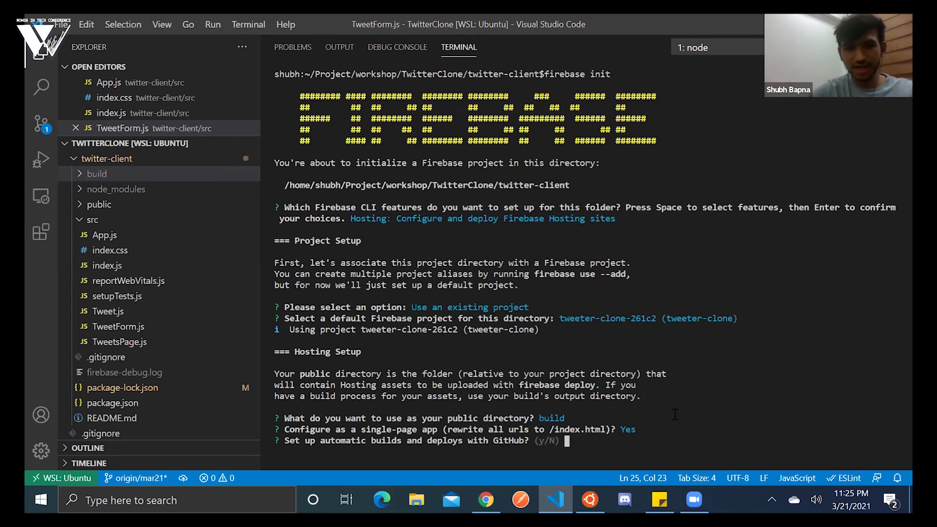
# Decline automatic builds and deploys with GitHub, and decline overwriting build/index.html.
pyautogui.write('n')
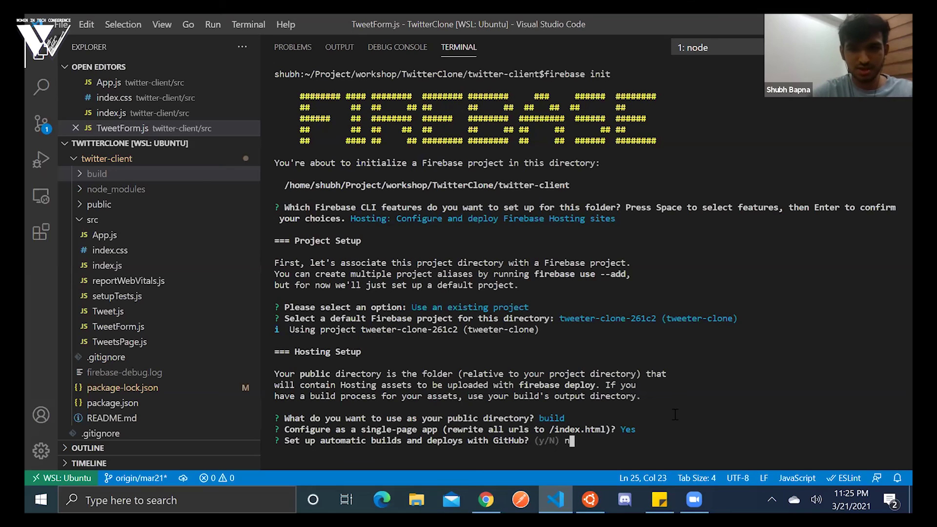
pyautogui.press('Return')
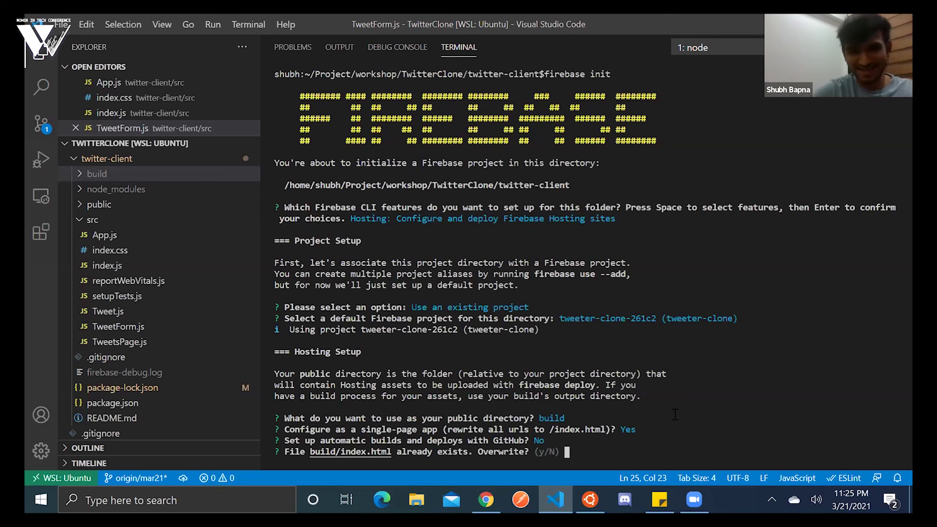
pyautogui.write('n')
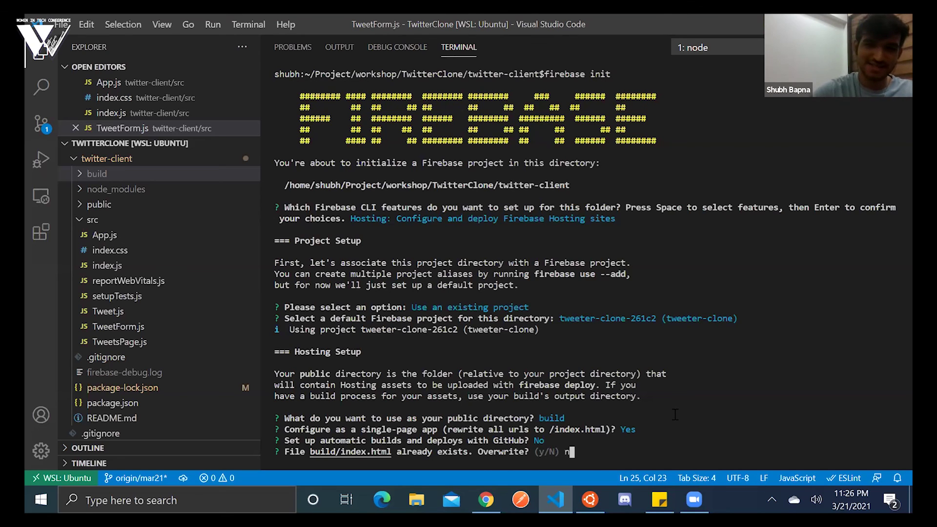
pyautogui.press('Return')
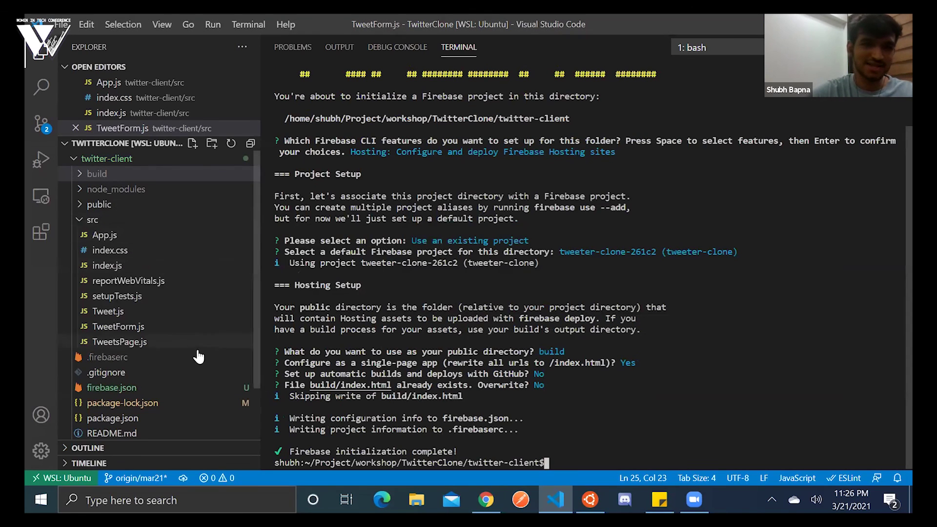
# Review the project's file list, switch to Chrome and advance the Hosting setup to Deploy to Firebase Hosting, copying the firebase deploy command.
pyautogui.scroll(-3, 199, 356)
pyautogui.scroll(3, 184, 200)
pyautogui.scroll(-3, 139, 283)
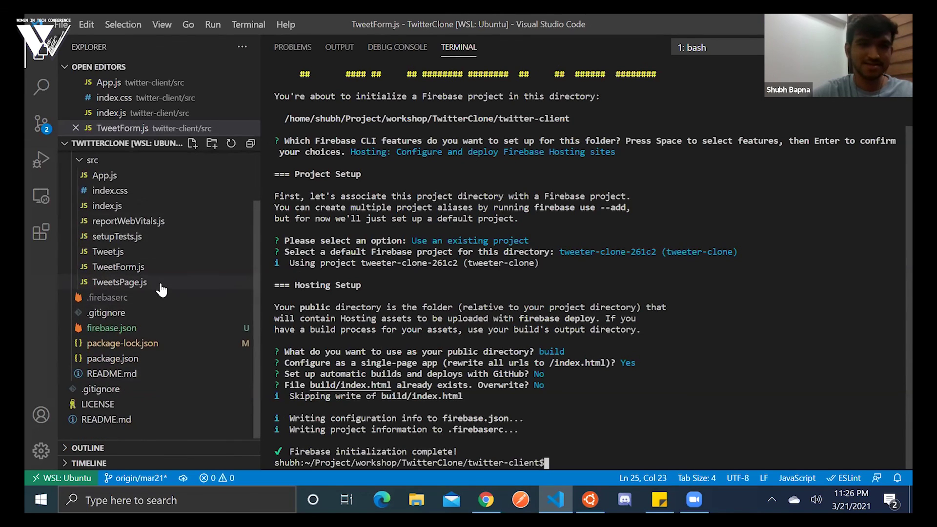
pyautogui.scroll(3, 161, 288)
pyautogui.hotkey('alt', 'Tab')
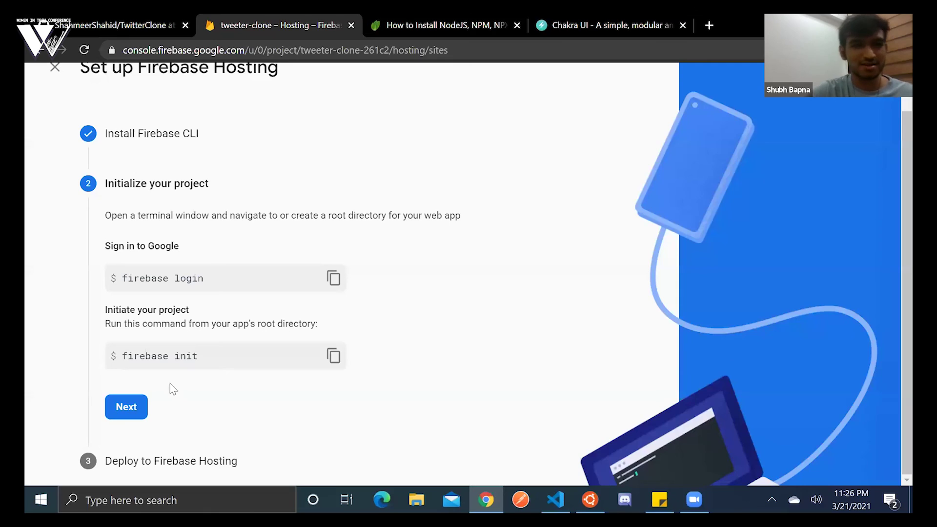
pyautogui.click(117, 415)
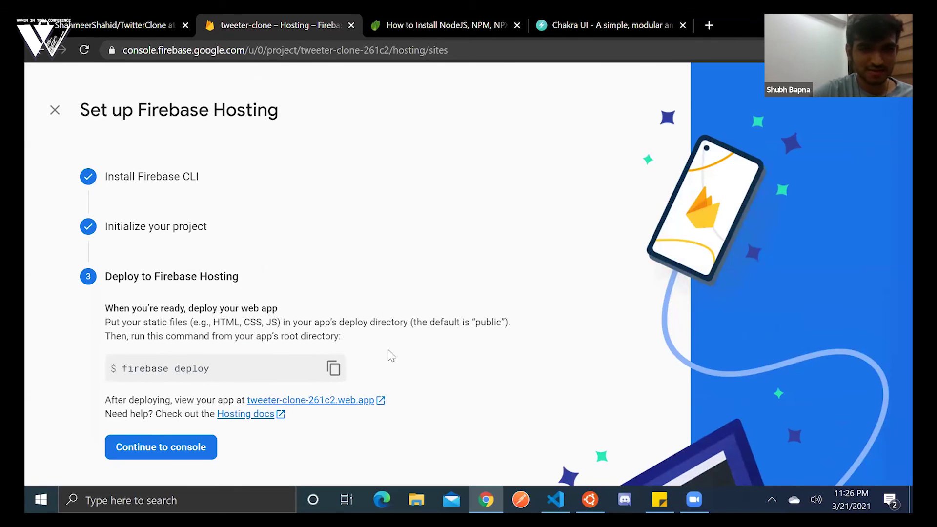
pyautogui.click(334, 369)
# Switch to Visual Studio Code, clear the terminal and run firebase deploy from twitter-client.
pyautogui.hotkey('alt', 'Tab')
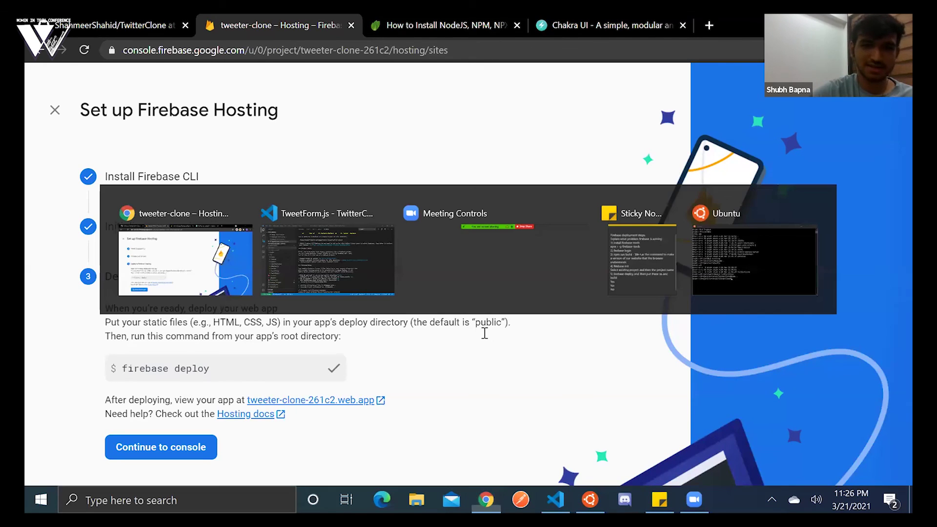
pyautogui.write('clear')
pyautogui.press('Return')
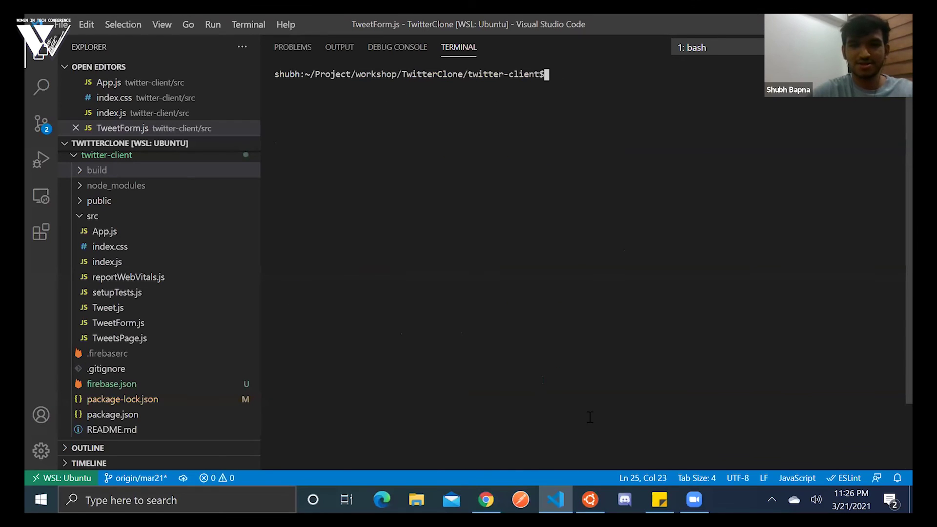
pyautogui.rightClick(559, 84)
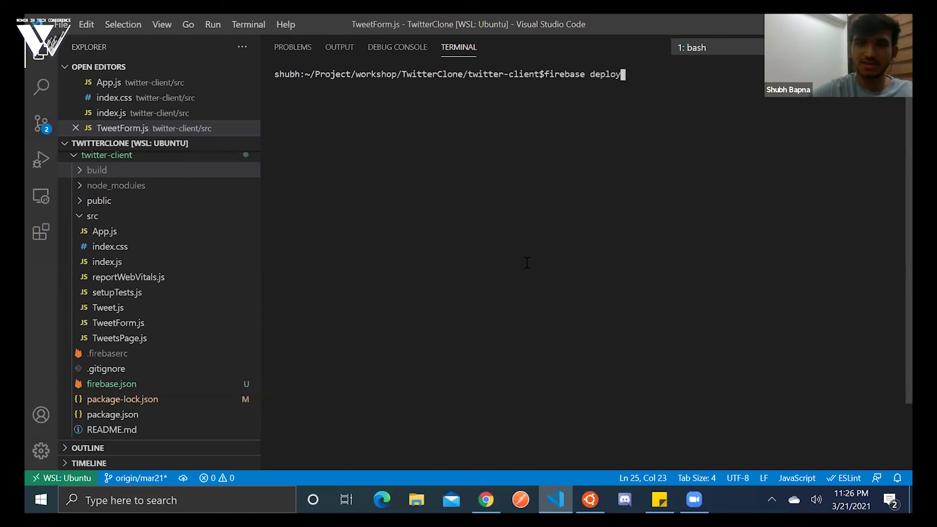
pyautogui.press('Return')
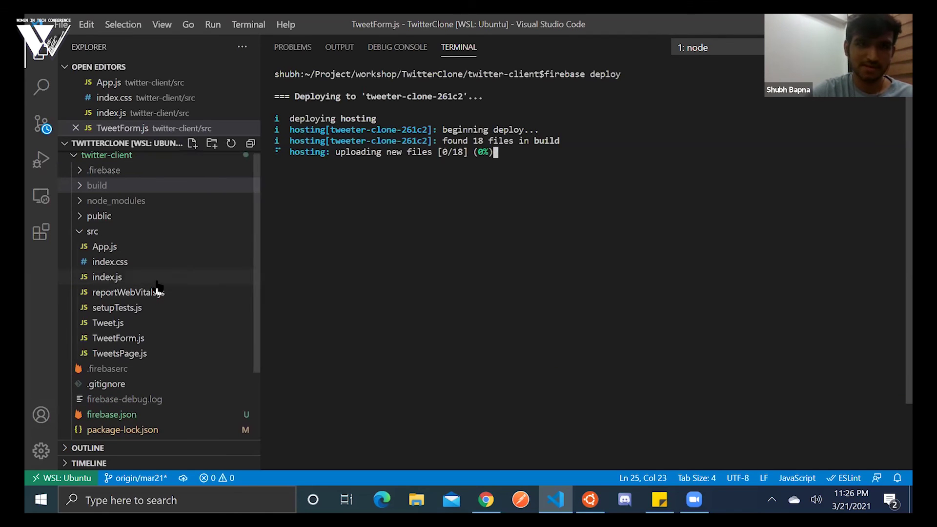
pyautogui.scroll(1, 156, 291)
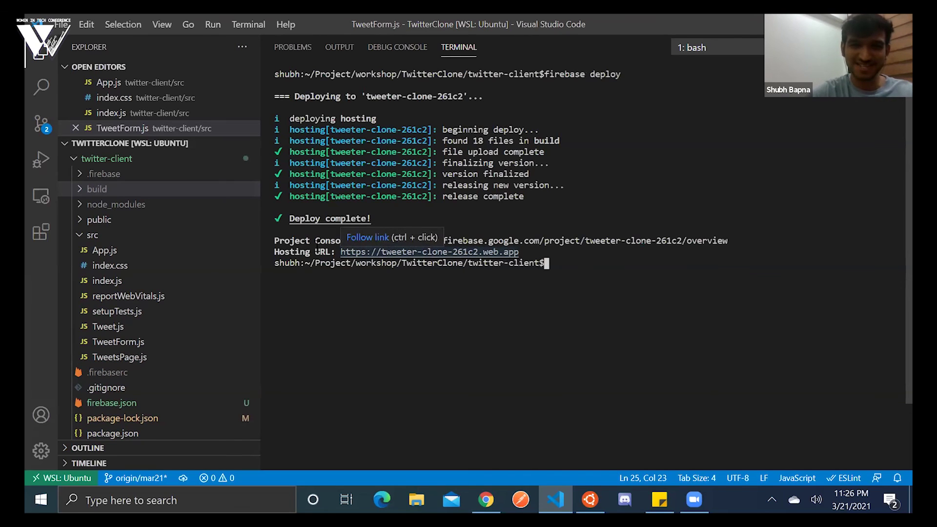
# Open the deployed app at its hosting URL tweeter-clone-261c2.web.app in Chrome and activate the Username field.
pyautogui.keyDown('ctrl'); pyautogui.click(416, 256); pyautogui.keyUp('ctrl')
pyautogui.click(448, 265)
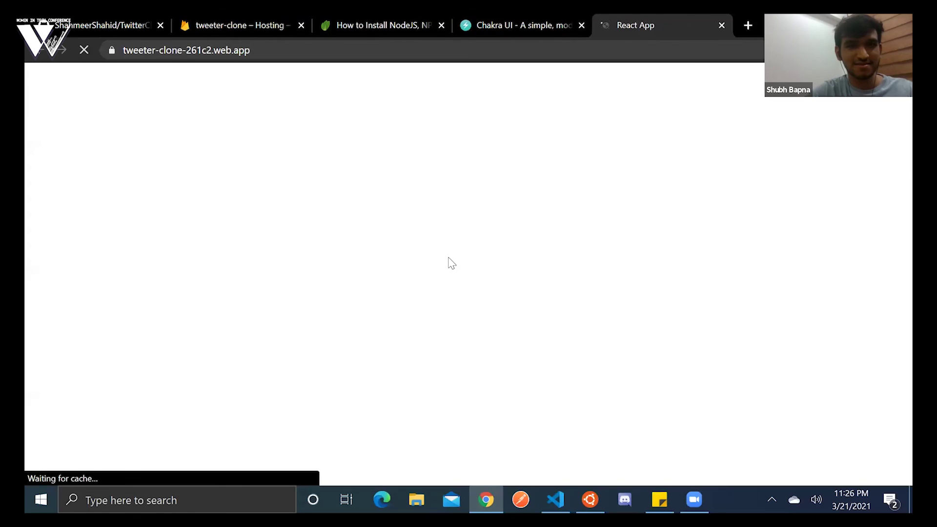
pyautogui.click(371, 92)
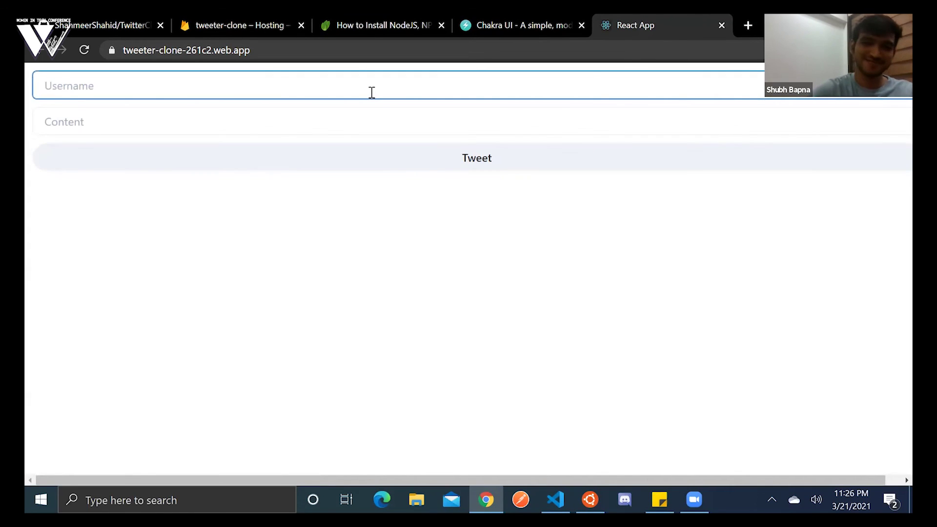
# Post a test tweet on the deployed app, filling in the username and entering "Hello World" as the content.
pyautogui.write('shubh')
pyautogui.click(337, 132)
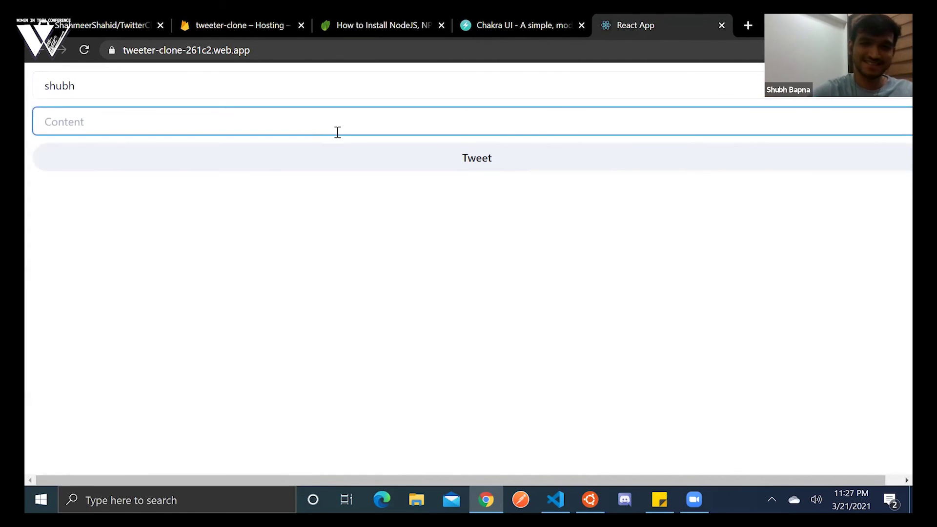
pyautogui.write('Hello World')
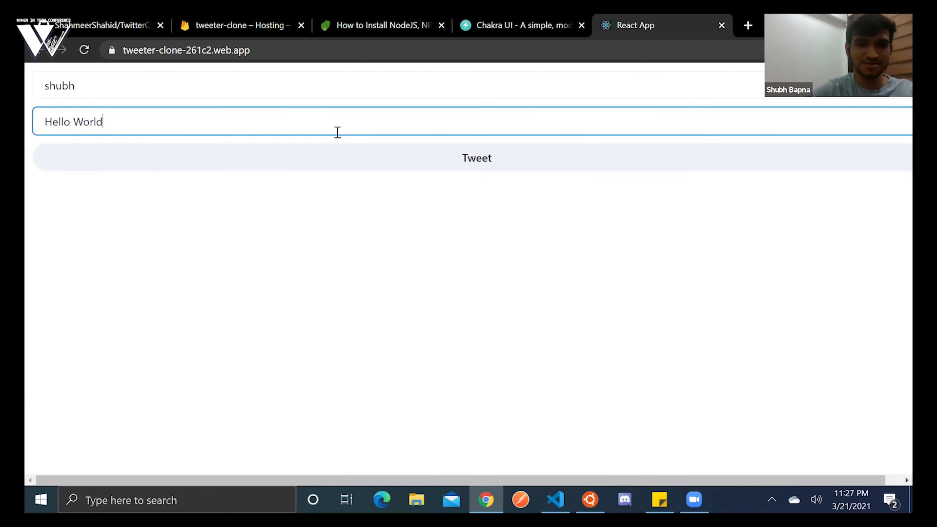
pyautogui.click(341, 154)
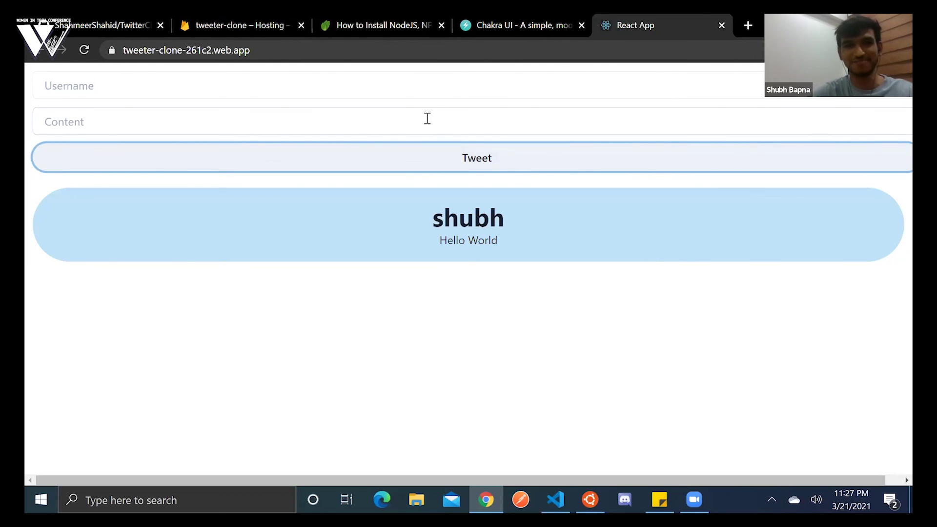
# Select the live app's URL, return to the Firebase Hosting setup page and finish the setup by continuing to the console.
pyautogui.hotkey('ctrl', 'l')
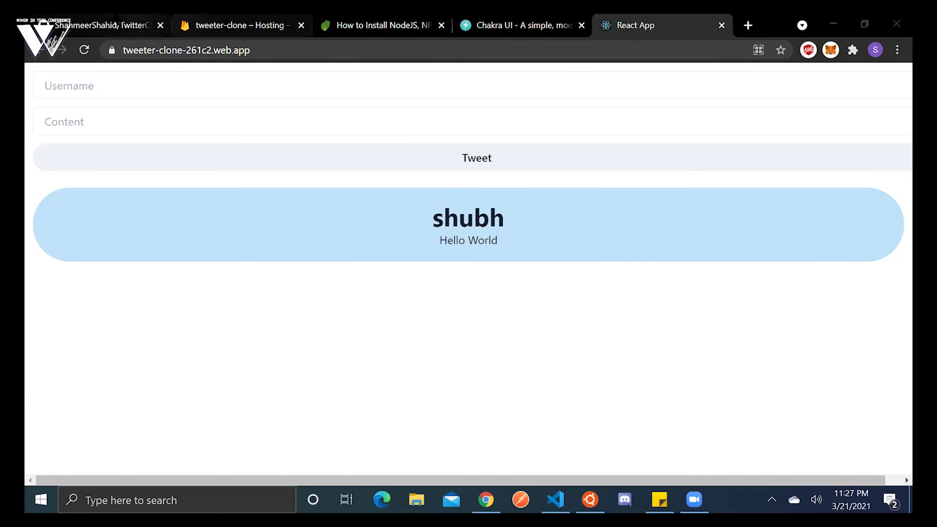
pyautogui.hotkey('alt', 'Tab')
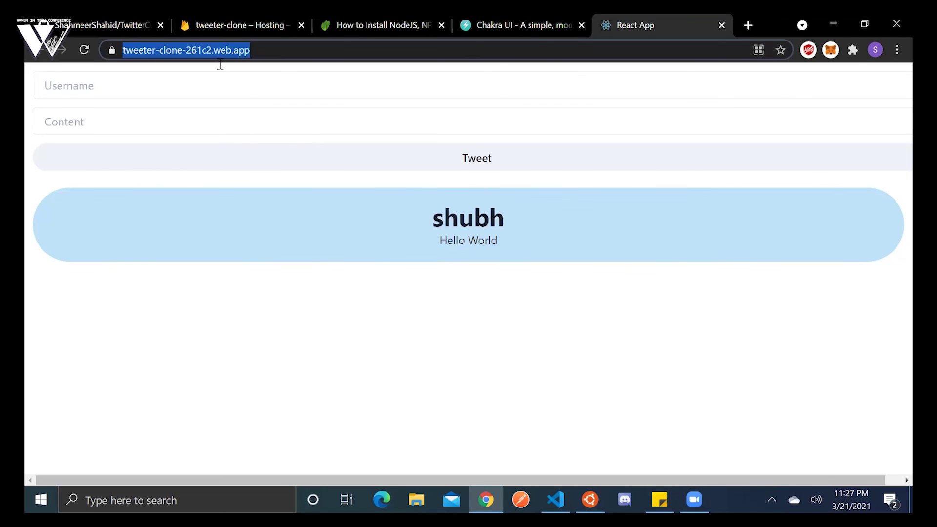
pyautogui.click(239, 25)
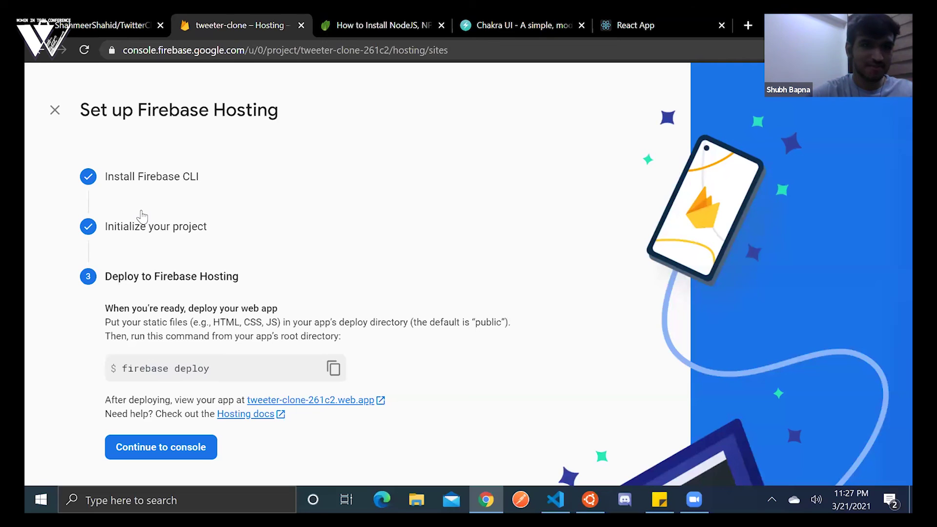
pyautogui.click(172, 448)
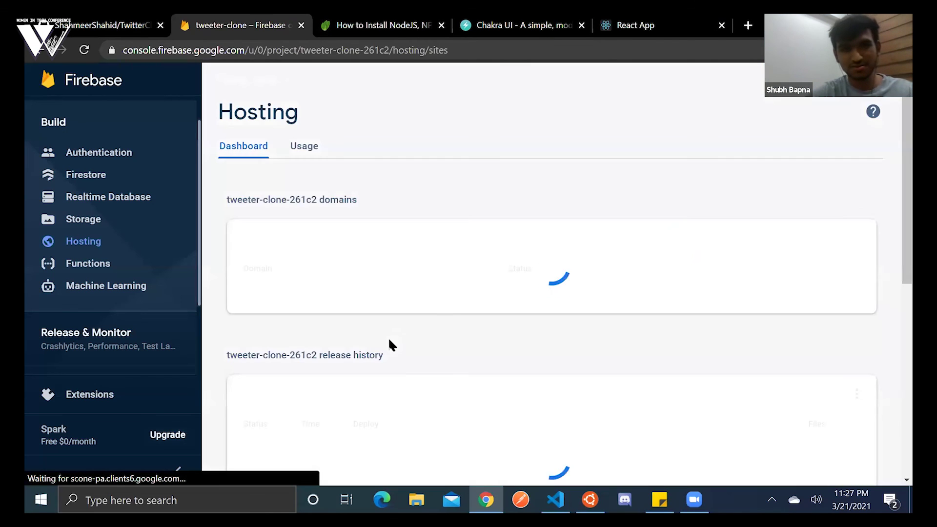
# Review the Hosting dashboard's domains and release history, highlighting the file count of the current release.
pyautogui.scroll(-2, 459, 318)
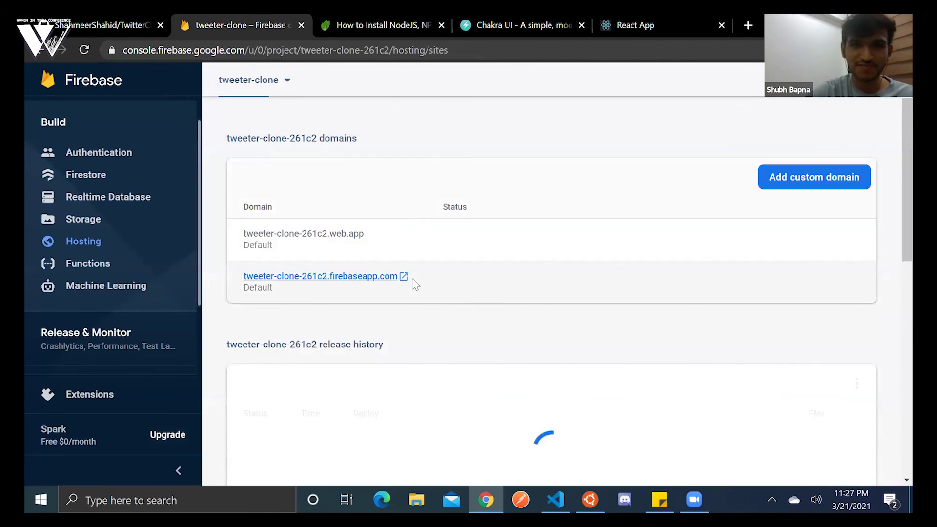
pyautogui.scroll(2, 543, 302)
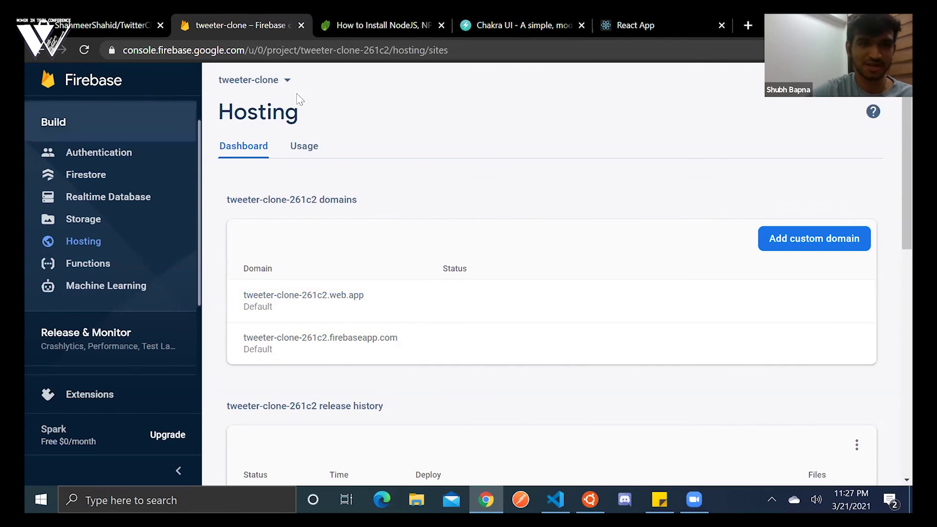
pyautogui.scroll(-2, 381, 258)
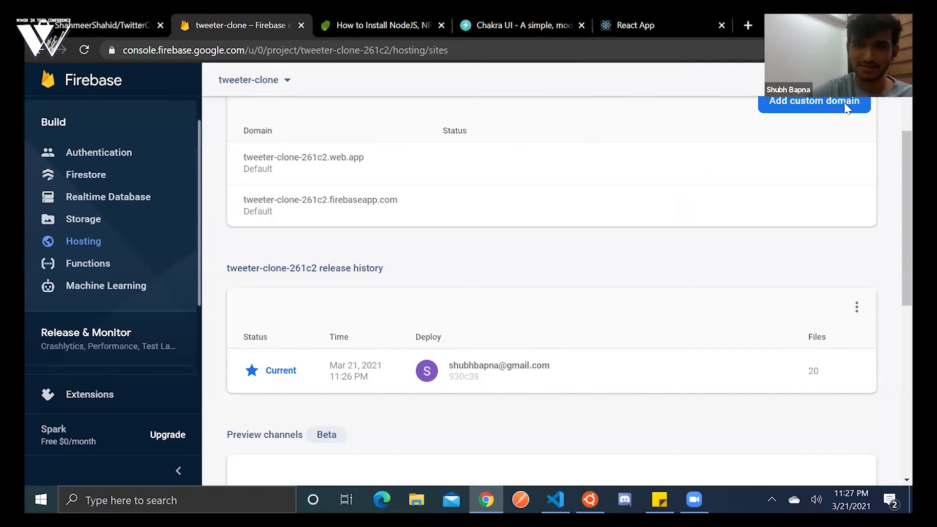
pyautogui.scroll(-2, 266, 266)
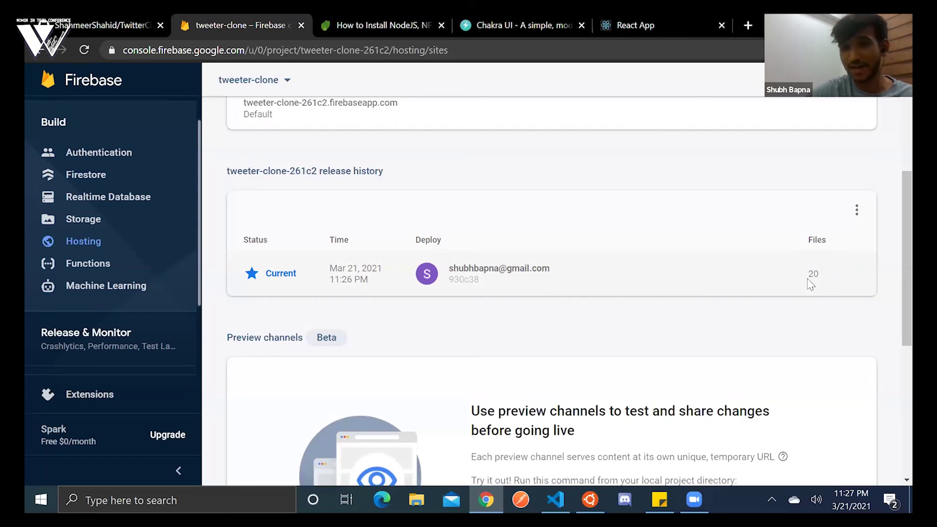
pyautogui.moveTo(823, 274); pyautogui.dragTo(802, 275)
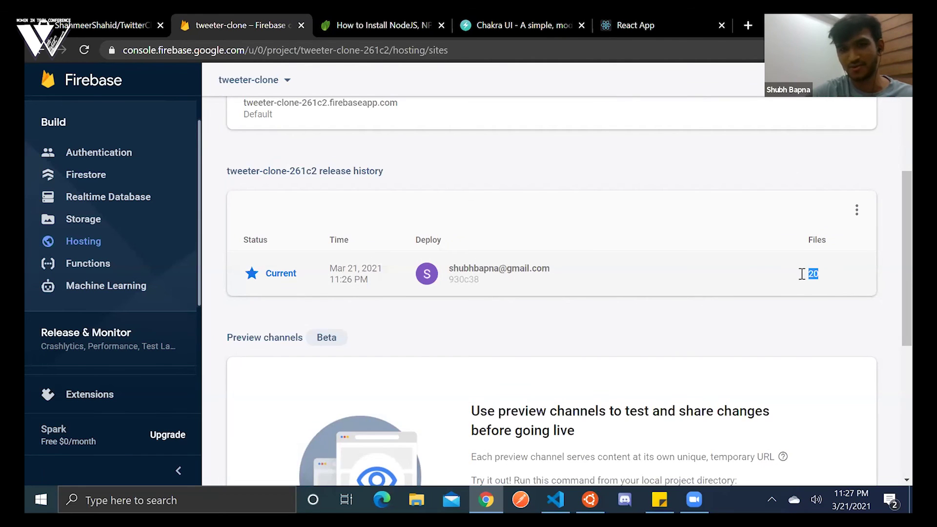
# Switch to Visual Studio Code and expand the build folder of twitter-client to examine the deployed files.
pyautogui.hotkey('alt', 'Tab')
pyautogui.hotkey('alt', 'Tab')
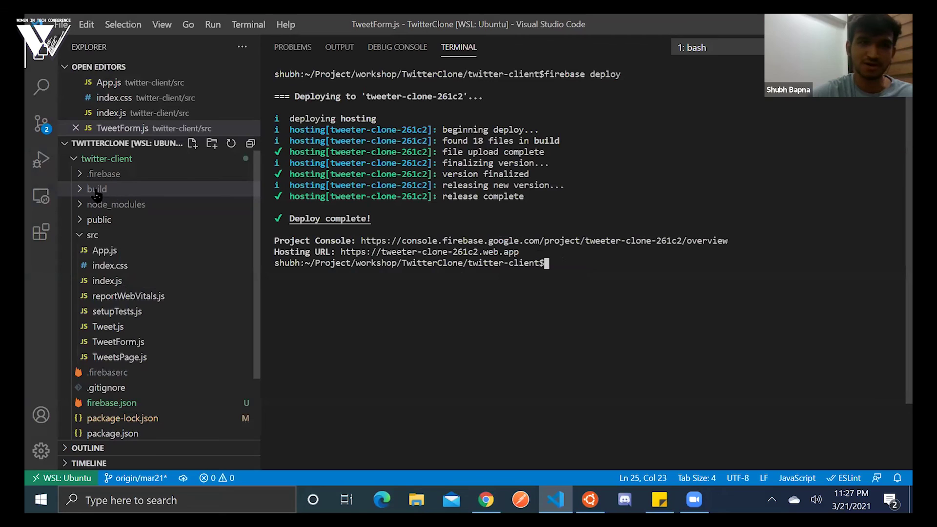
pyautogui.click(95, 189)
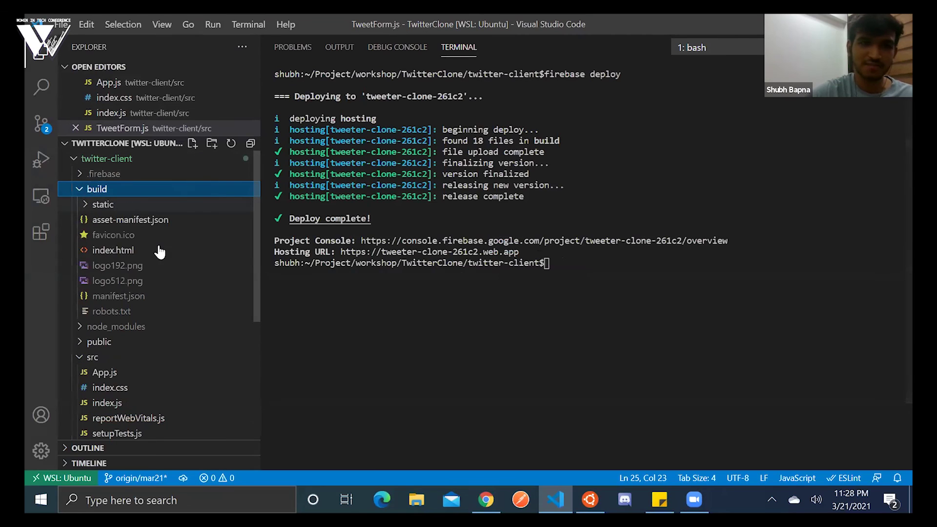
# Switch back to Chrome and look over the Hosting dashboard's release history and domains for tweeter-clone-261c2.
pyautogui.hotkey('alt', 'Tab')
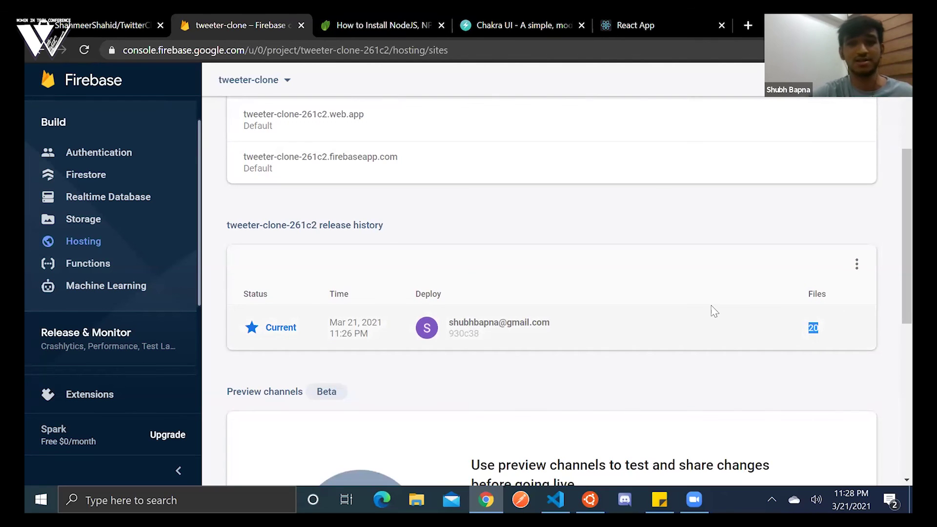
pyautogui.scroll(1, 714, 311)
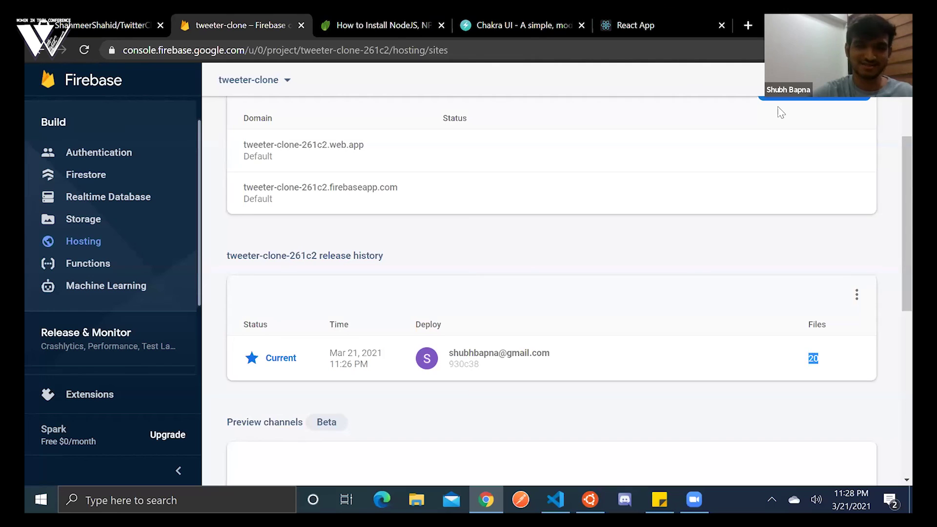
pyautogui.scroll(3, 639, 299)
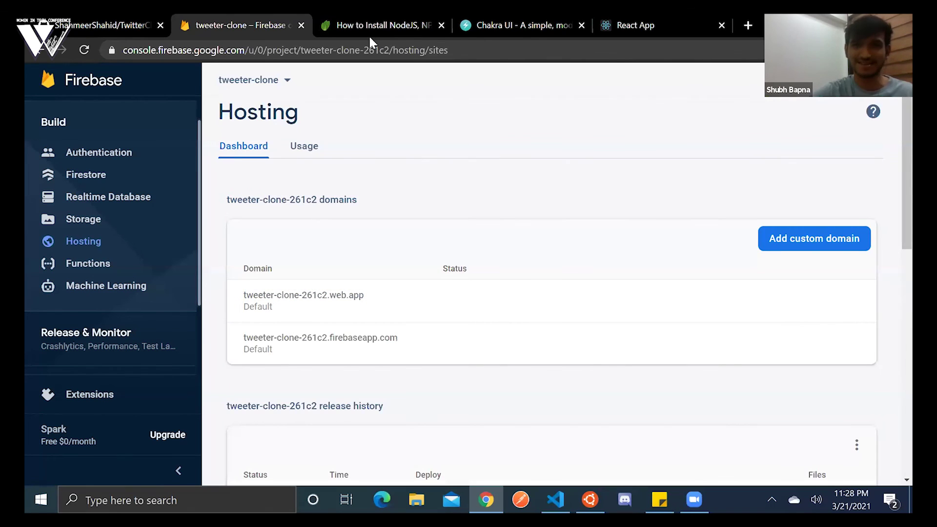